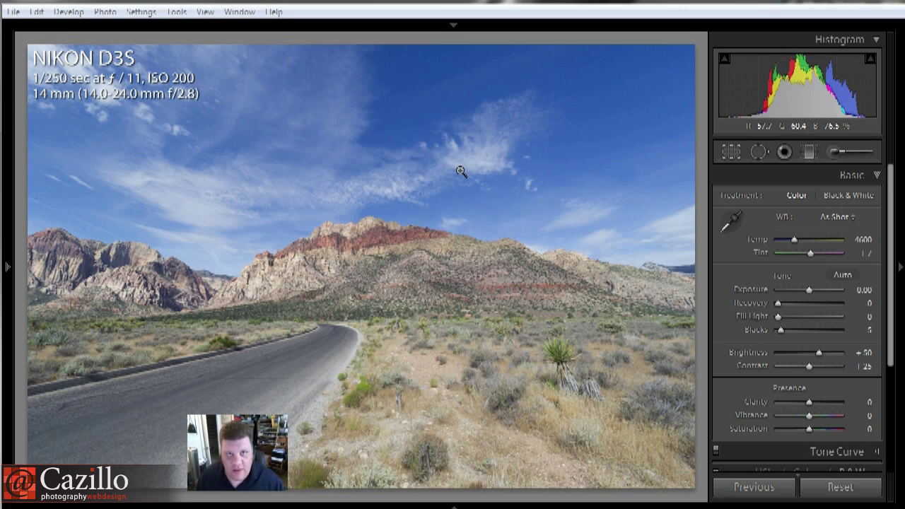
Preview the finished road and canyon edits, then return to the unedited desert road photo.
click(471, 234)
click(472, 236)
key(Right)
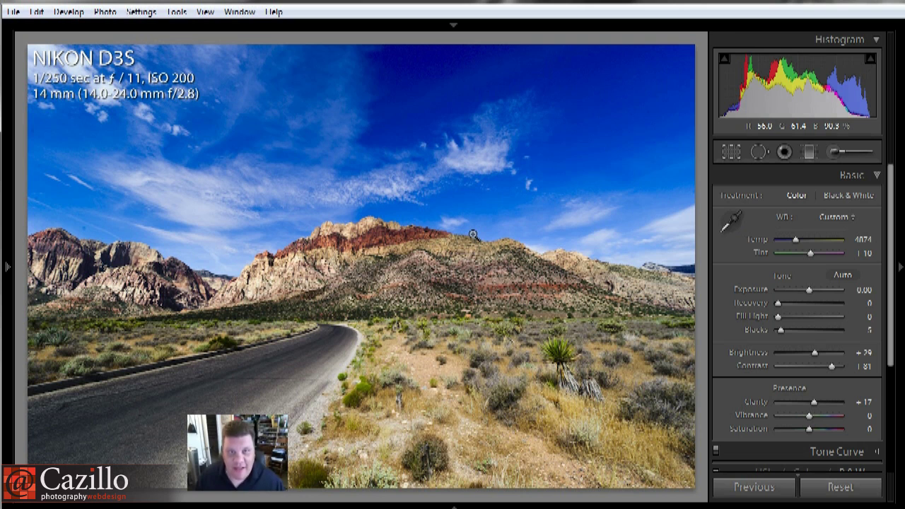
key(Right)
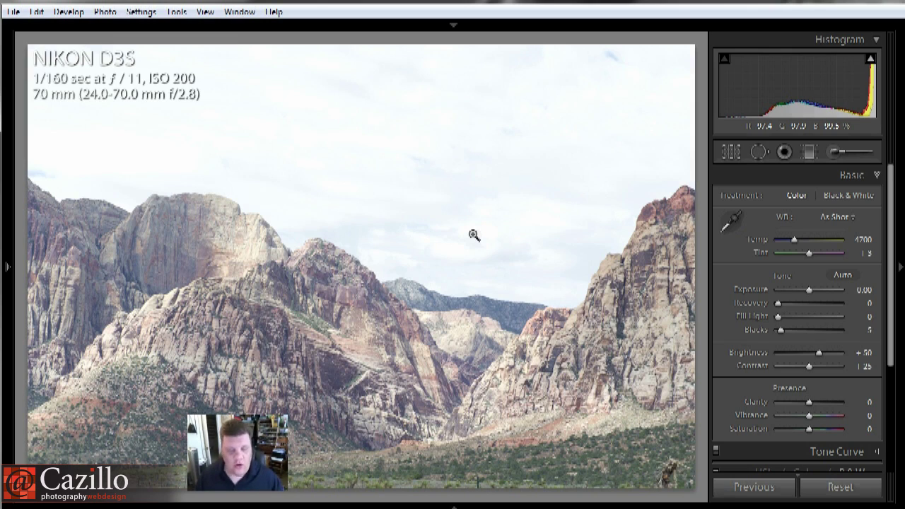
key(Right)
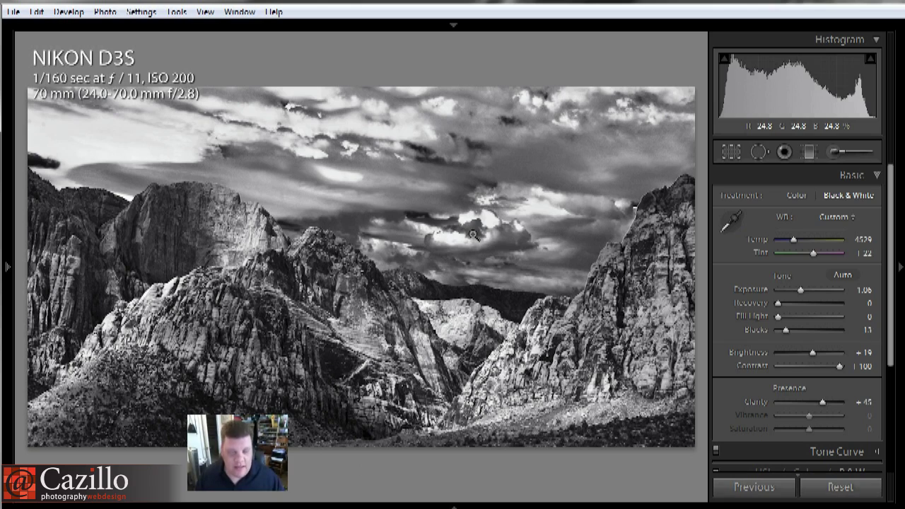
key(Right)
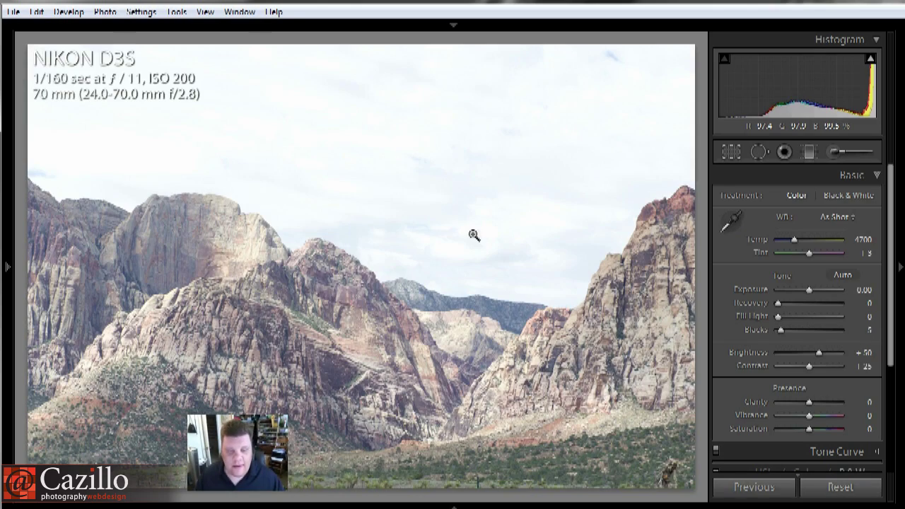
key(Right)
key(Right)
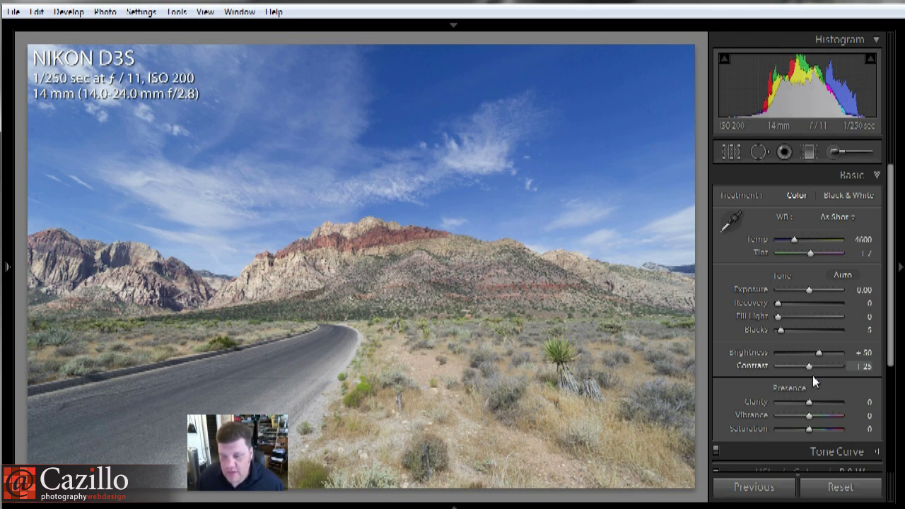
Push Contrast to +100, compare with an earlier History state, and set Clarity to +29.
drag(809, 365, 826, 365)
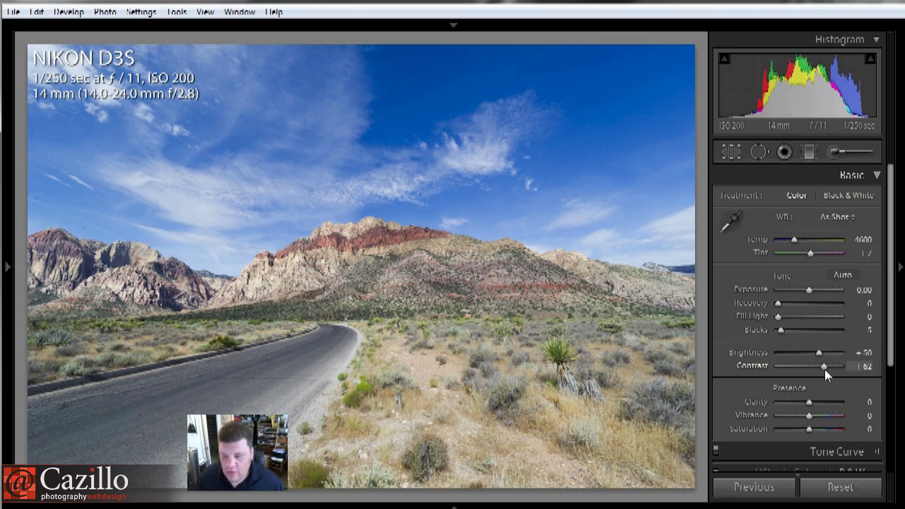
drag(826, 368, 869, 371)
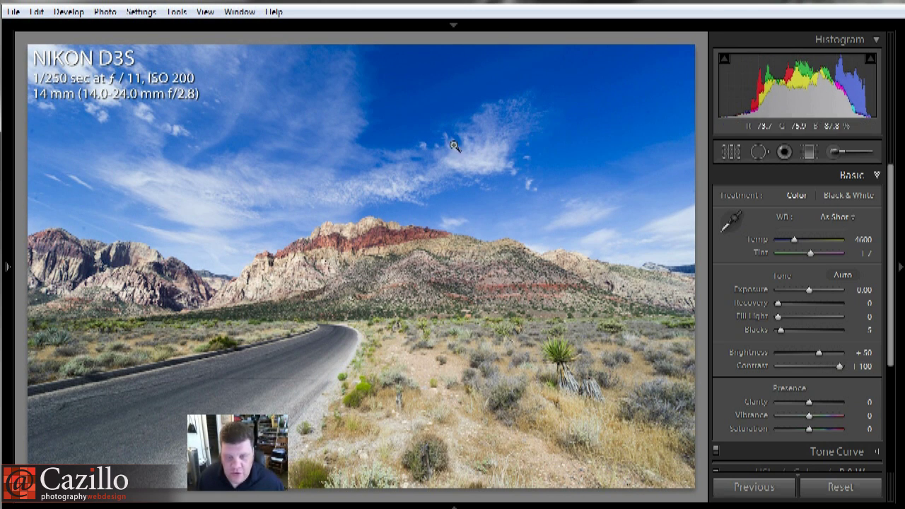
mouse_move(9, 226)
click(83, 308)
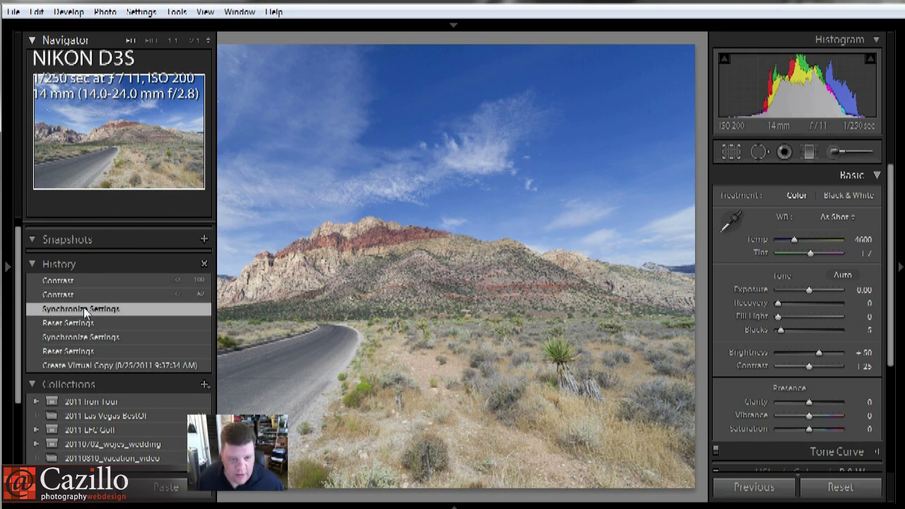
click(84, 279)
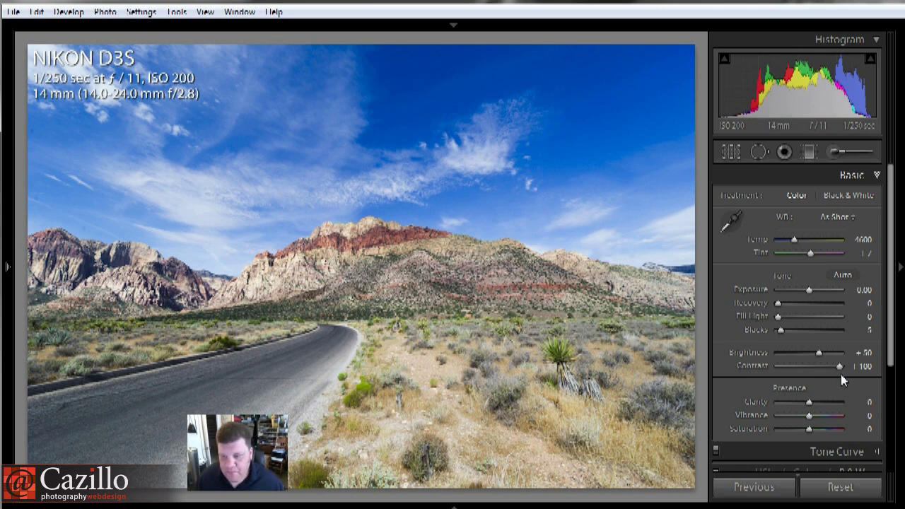
scroll(892, 272, down, 3)
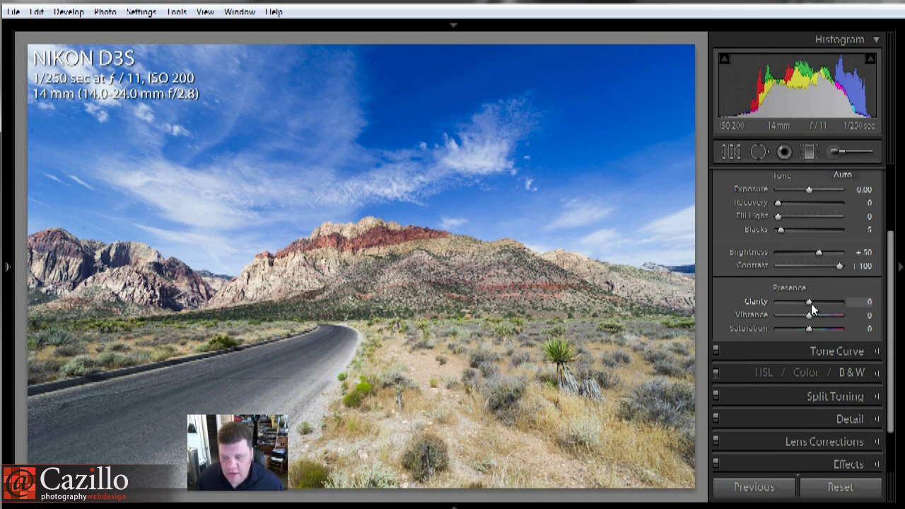
drag(811, 303, 819, 303)
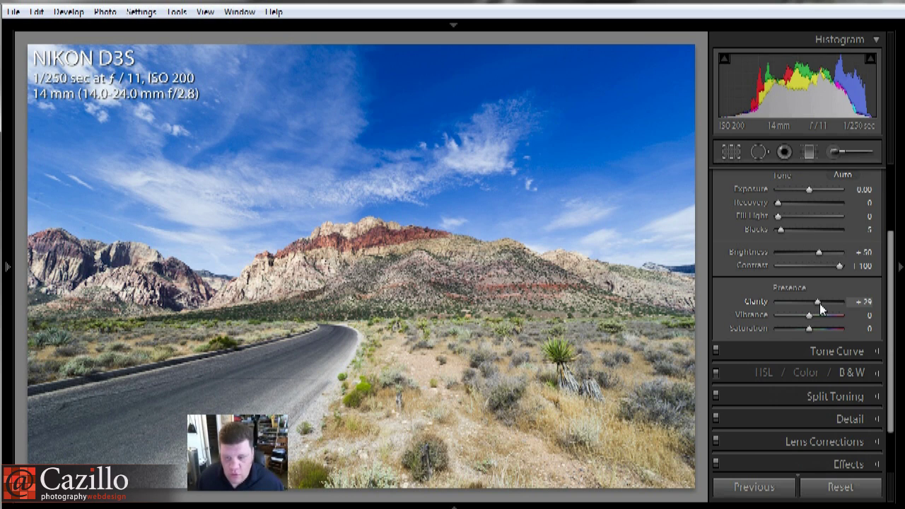
Apply the Strong Contrast point curve to the road photo.
click(875, 354)
click(853, 293)
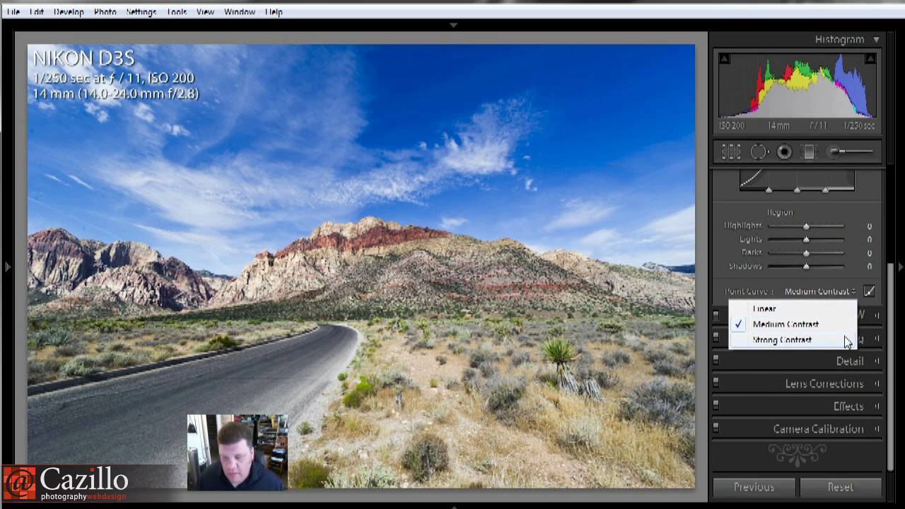
click(846, 340)
drag(891, 335, 890, 247)
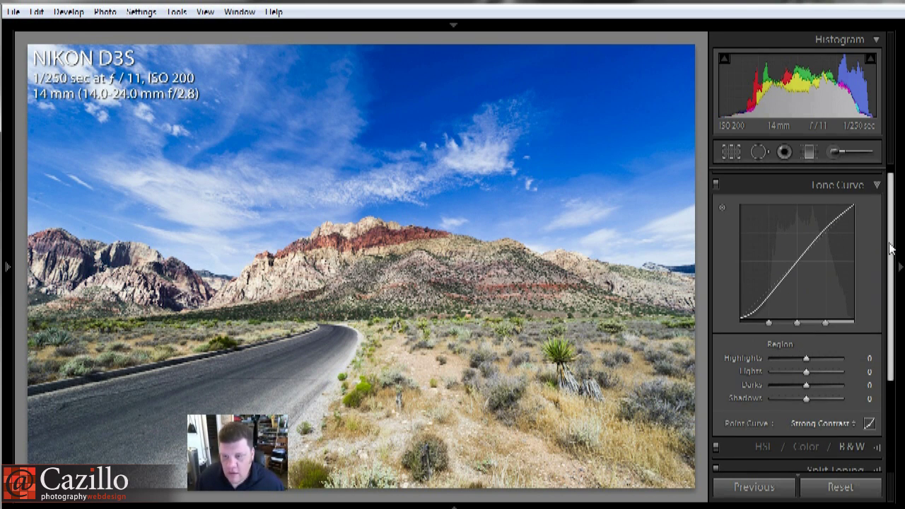
Tune the curve regions: Shadows +5, Darks −33, Lights +41.
click(807, 398)
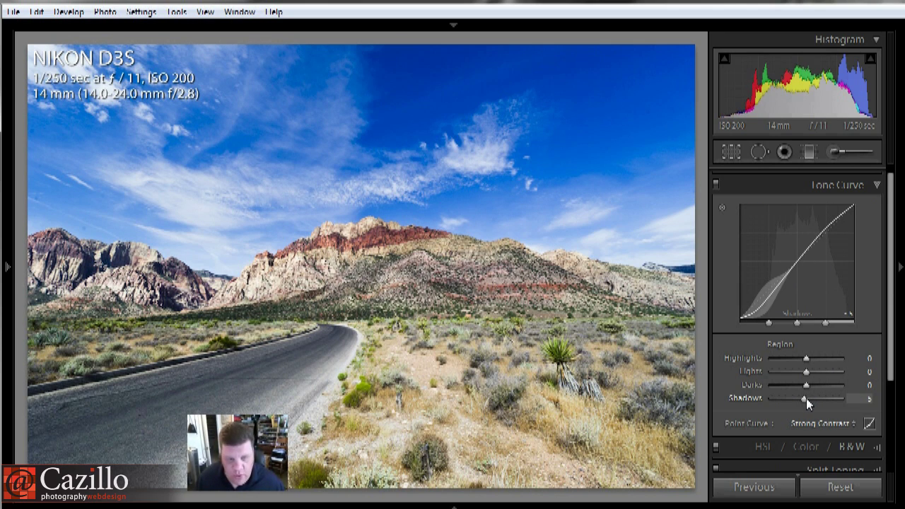
drag(805, 386, 794, 386)
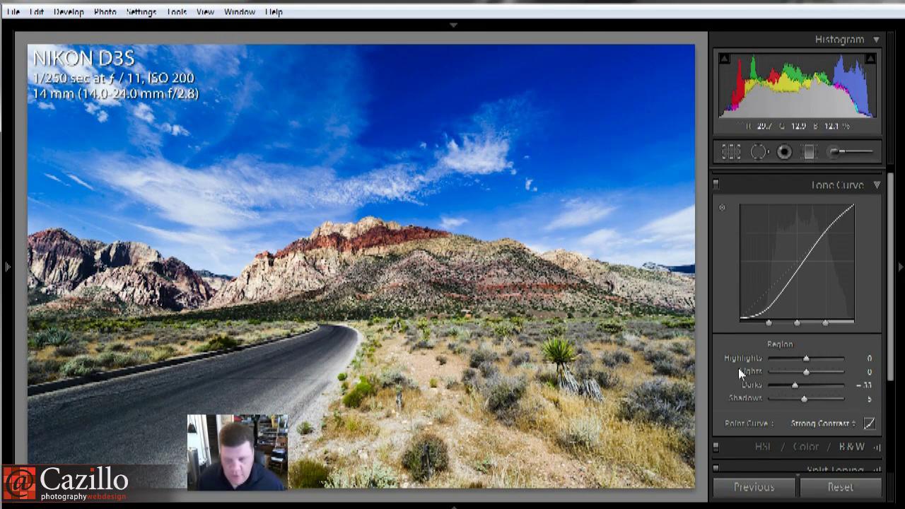
mouse_move(806, 379)
mouse_down()
mouse_move(795, 374)
mouse_move(811, 359)
mouse_move(792, 370)
mouse_up()
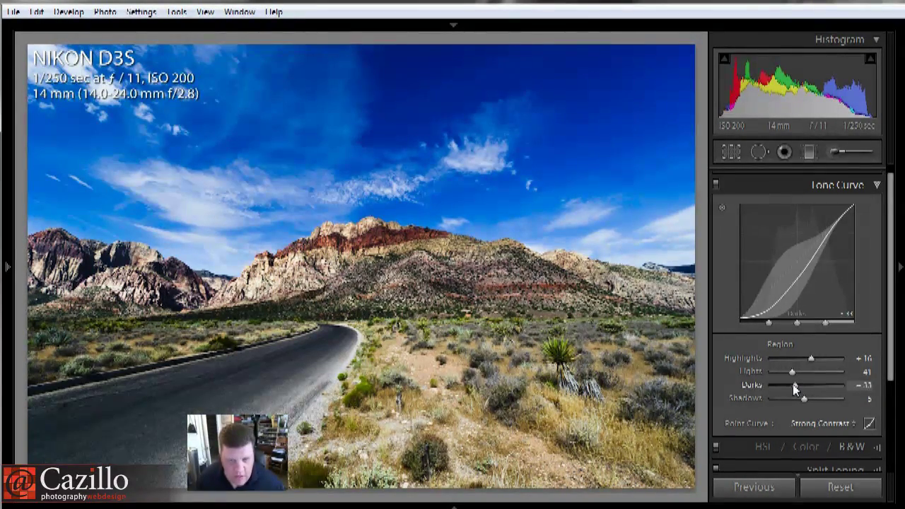
Set white balance to Daylight, then cool Temp slightly to 4674.
click(879, 184)
click(876, 176)
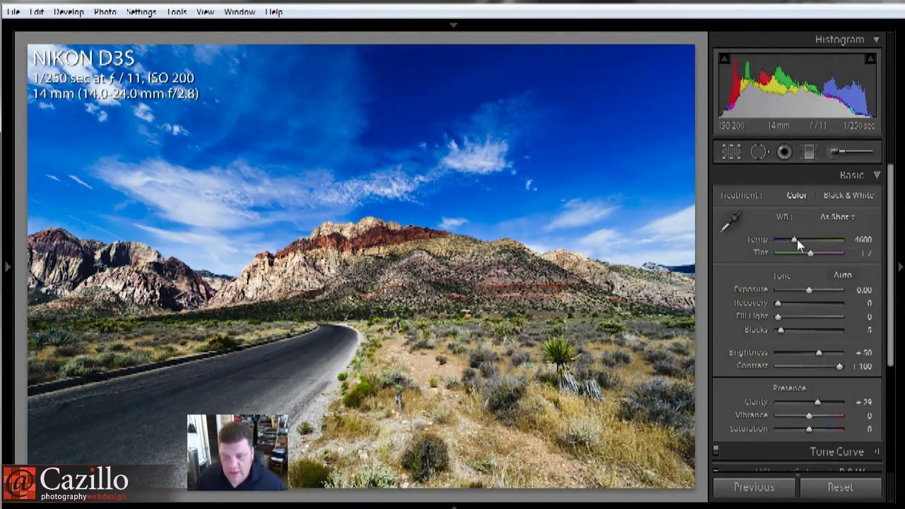
click(838, 217)
click(820, 265)
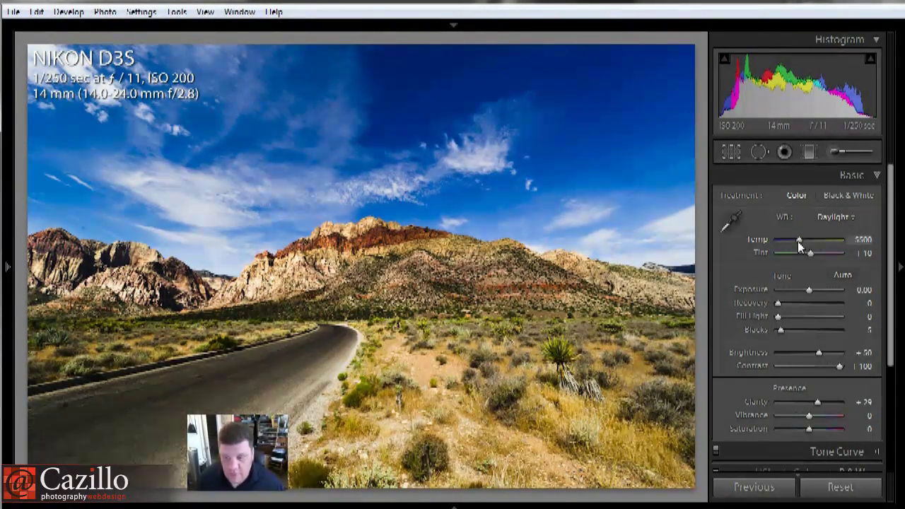
drag(799, 246, 796, 244)
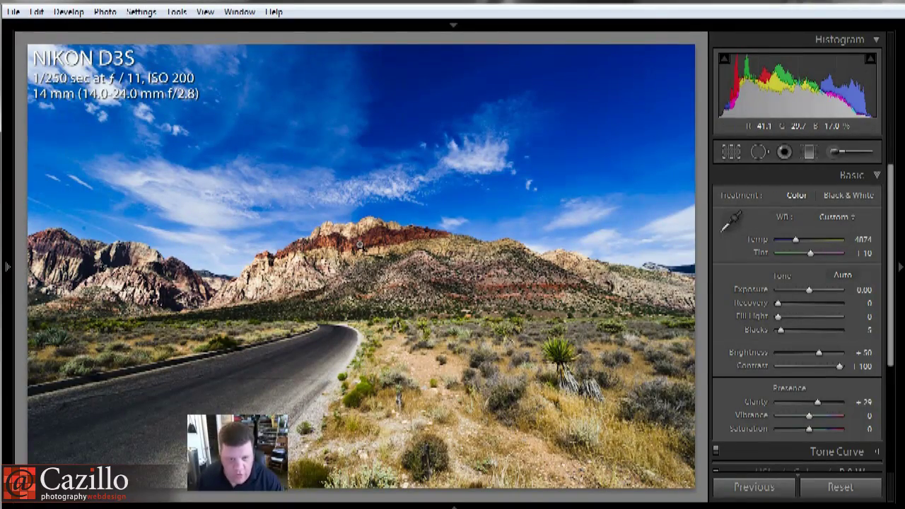
Compare the unedited and alternate versions, ending back on the current edit.
key(Right)
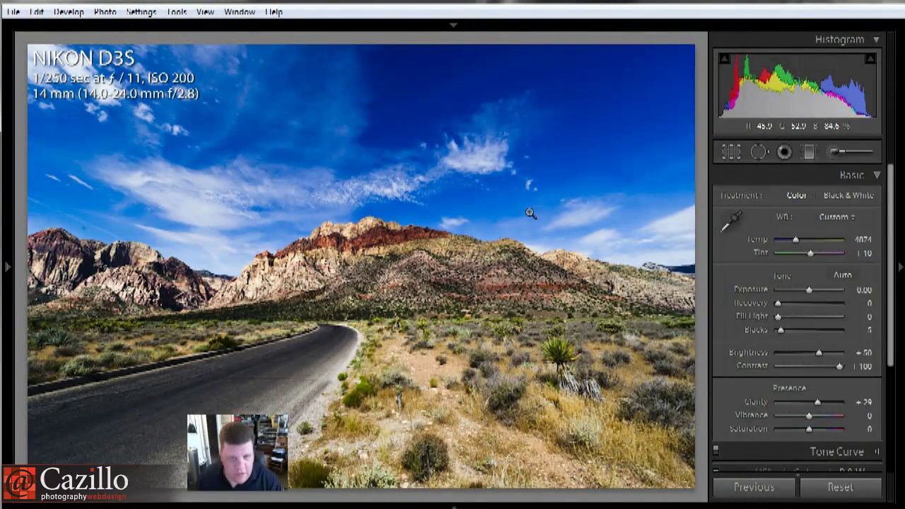
key(Right)
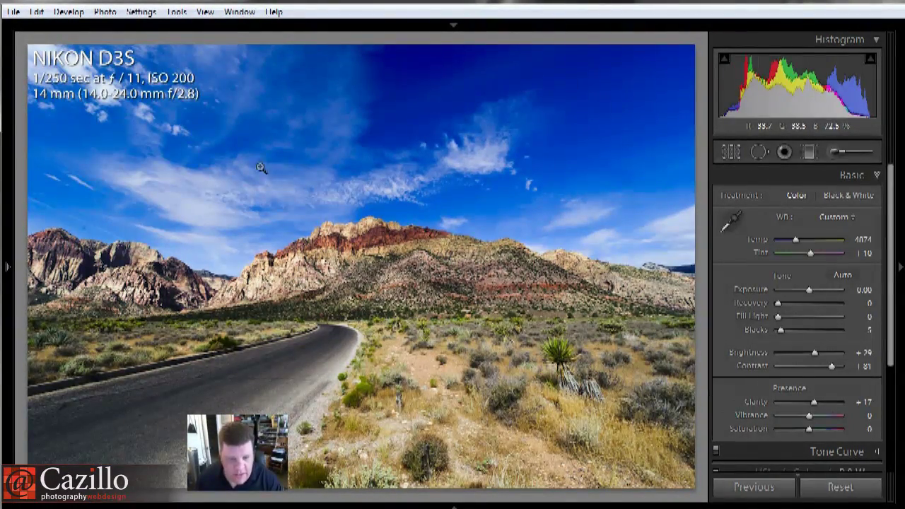
key(Right)
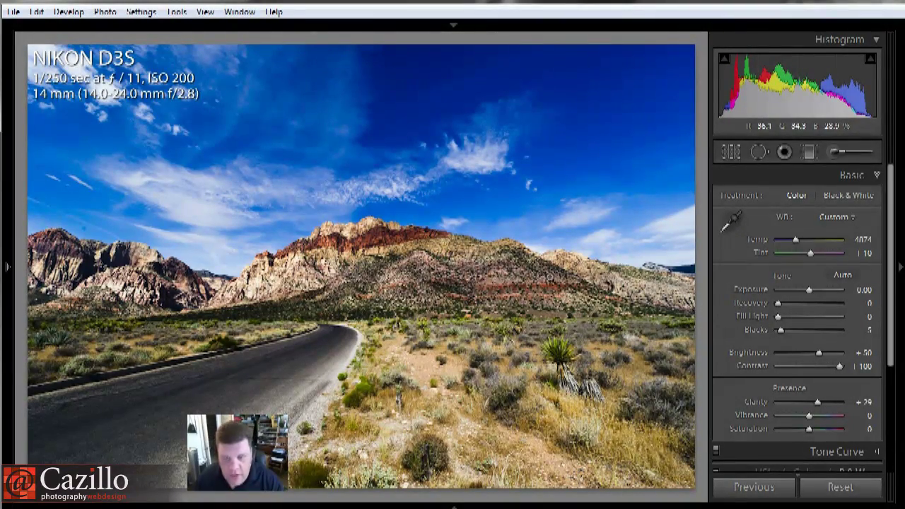
In HSL Luminance, darken the sky's Blue on the photo, then ease it back to +2.
scroll(866, 345, down, 5)
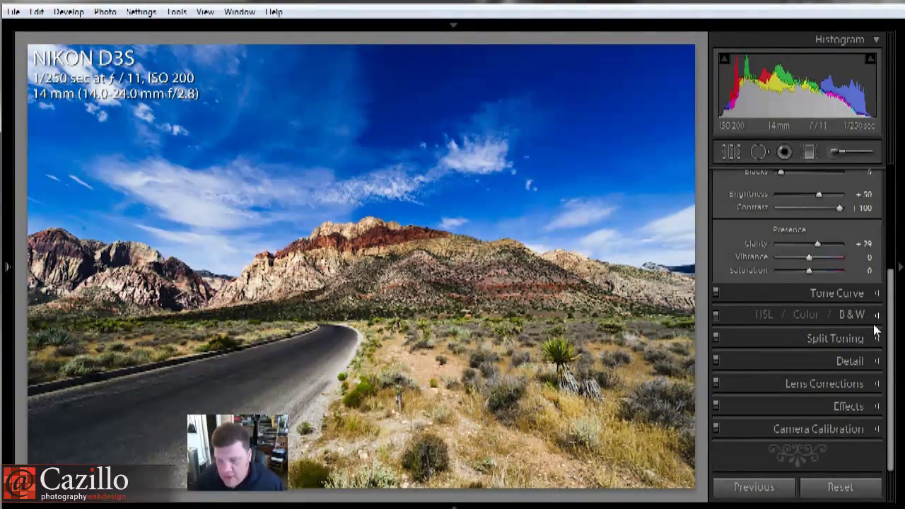
click(877, 317)
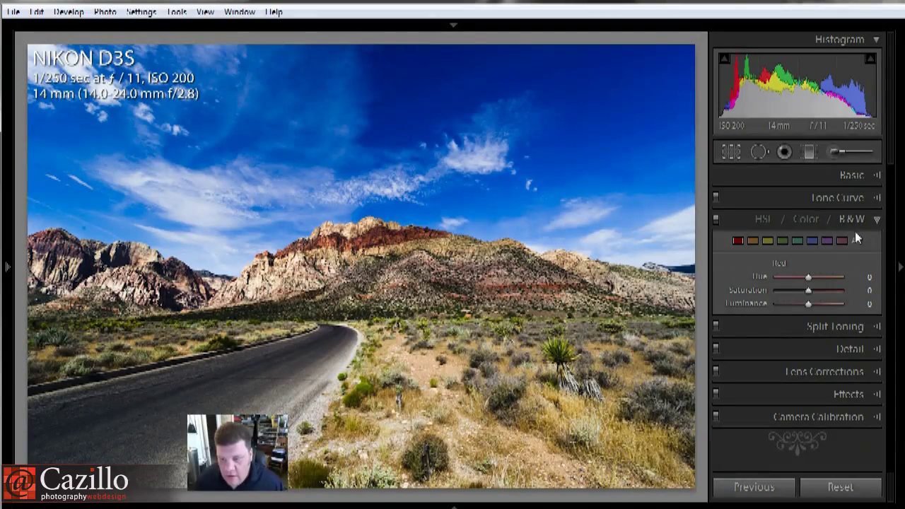
click(762, 221)
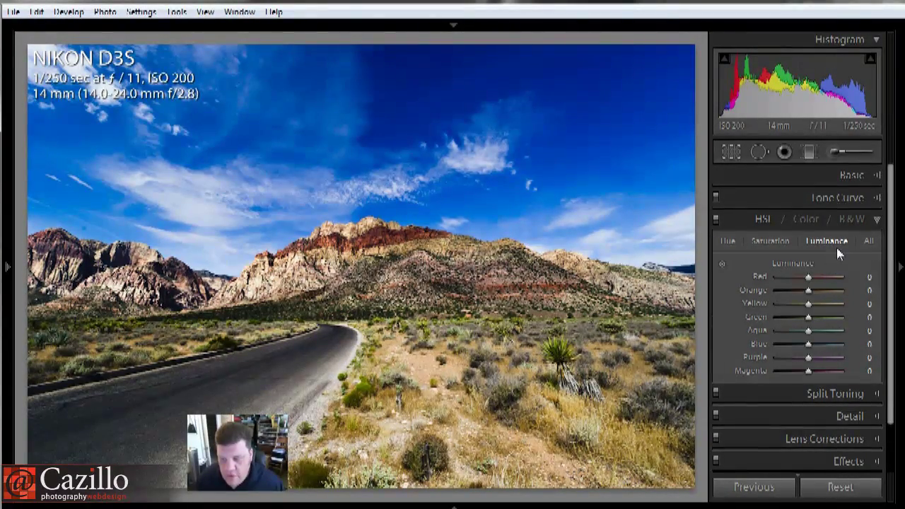
click(868, 240)
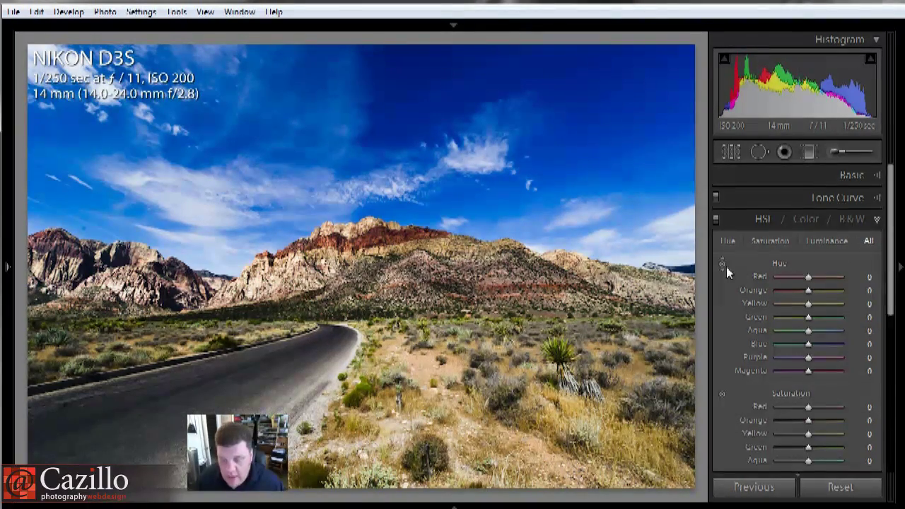
click(820, 241)
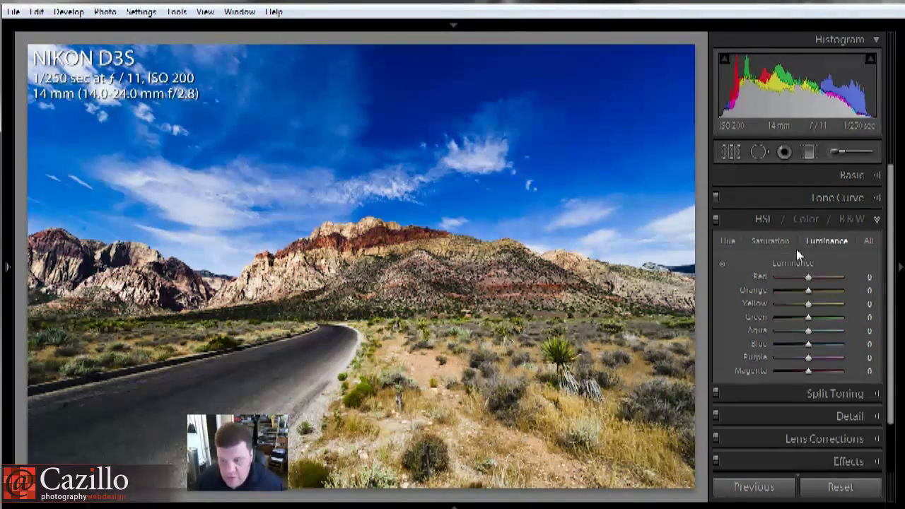
click(721, 266)
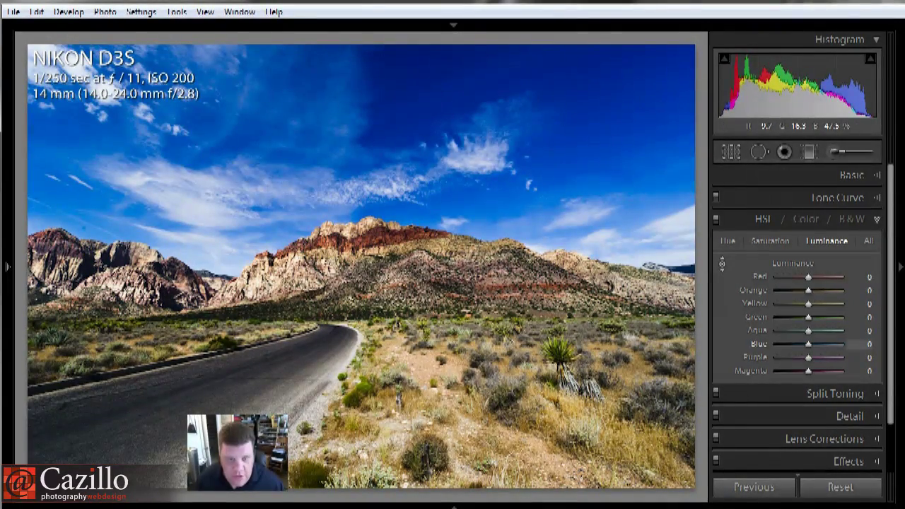
drag(432, 87, 432, 149)
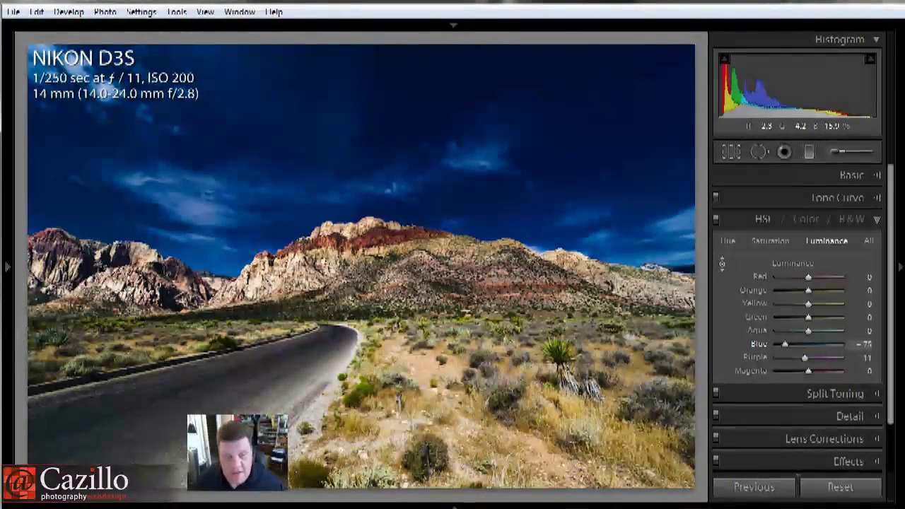
drag(432, 149, 432, 110)
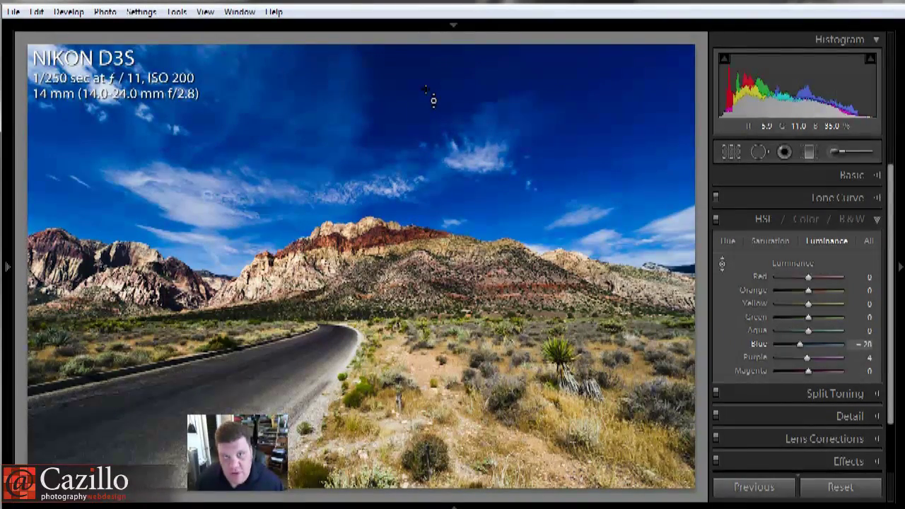
mouse_move(432, 100)
mouse_down()
mouse_move(433, 79)
mouse_move(432, 100)
mouse_up()
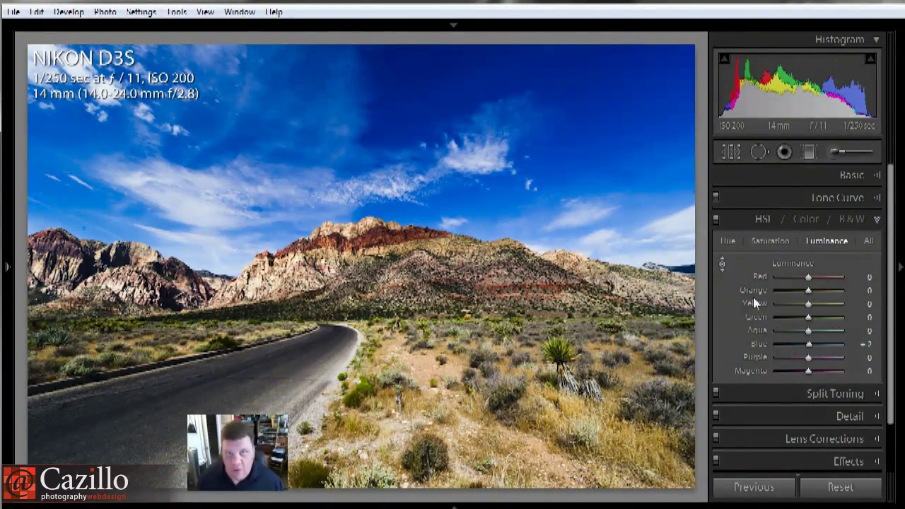
On the HSL Hue tab, drag the sky to set Blue hue +1 and Purple 34.
click(730, 240)
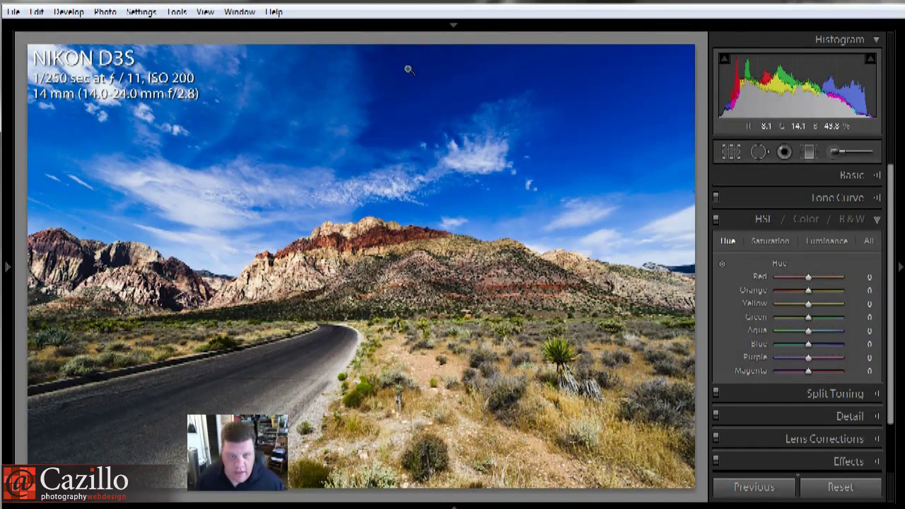
click(722, 261)
drag(453, 127, 452, 151)
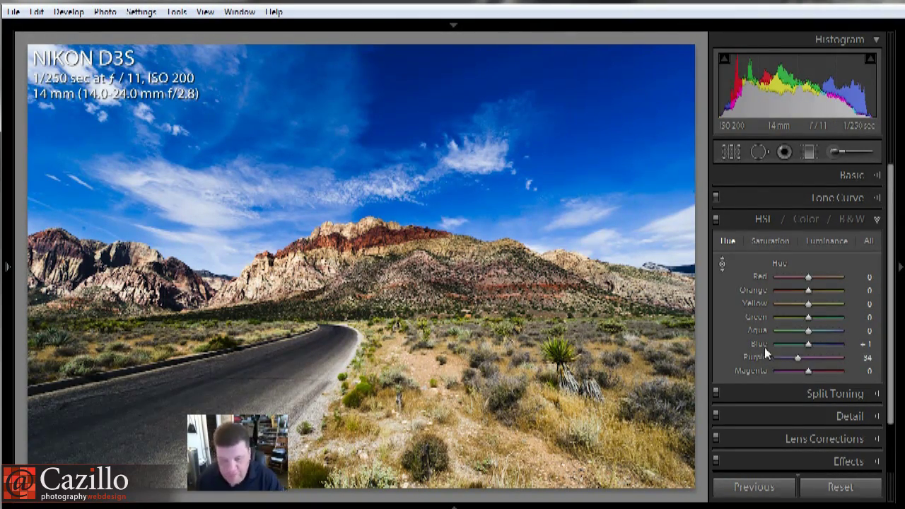
Move to the canyon photo and crop a strip off its bottom and top sky.
key(Right)
key(Right)
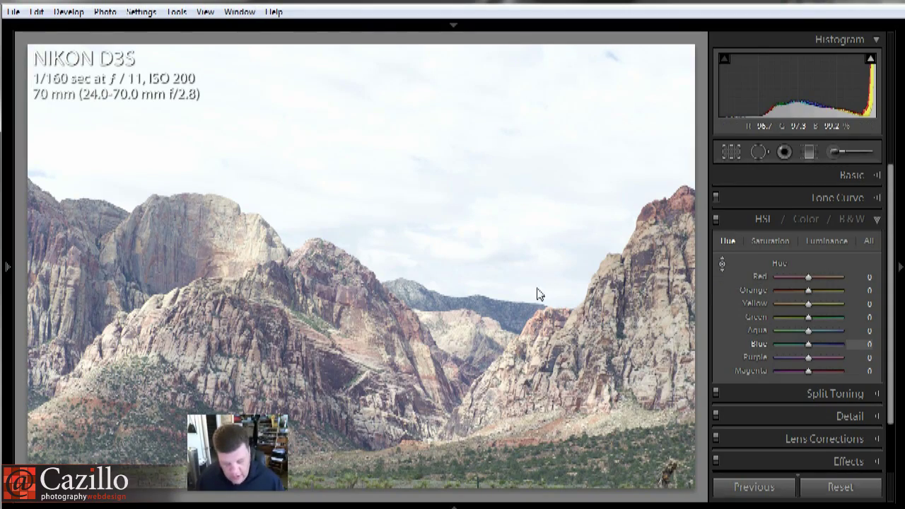
key(r)
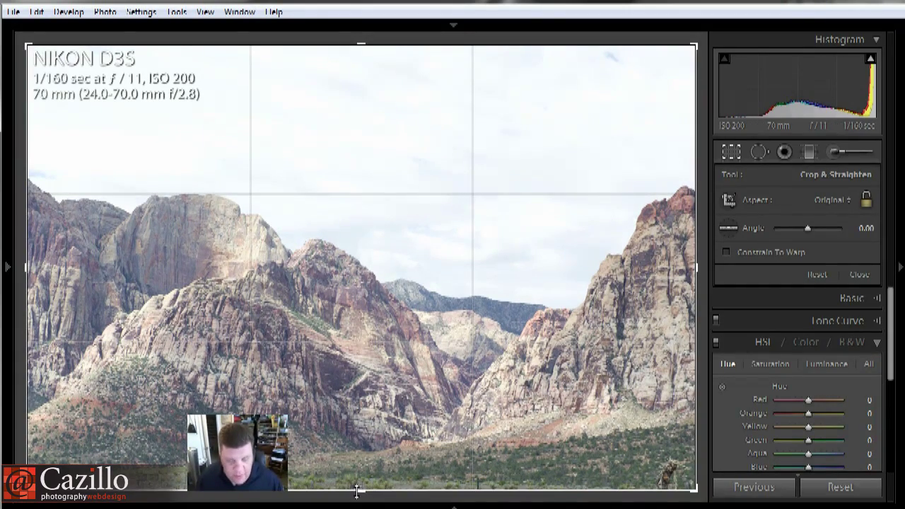
mouse_move(357, 489)
mouse_down()
mouse_move(359, 469)
mouse_move(356, 493)
mouse_up()
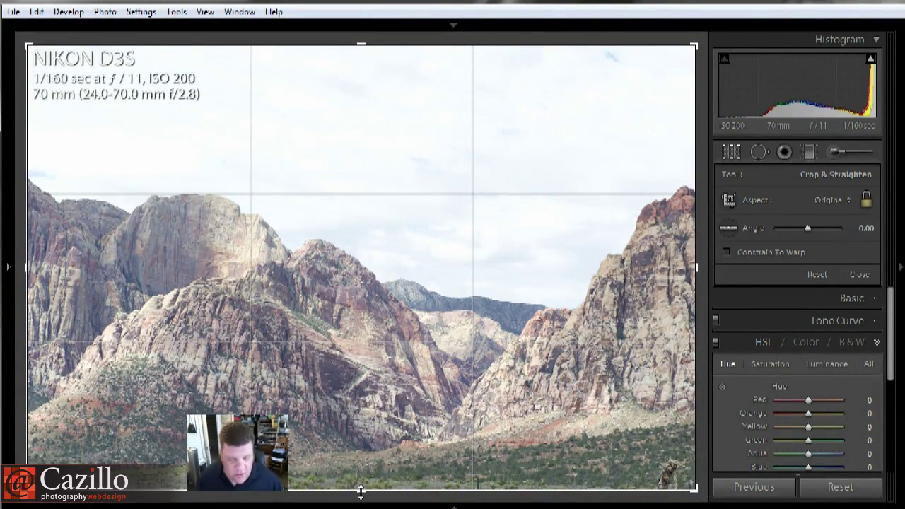
drag(359, 487, 361, 476)
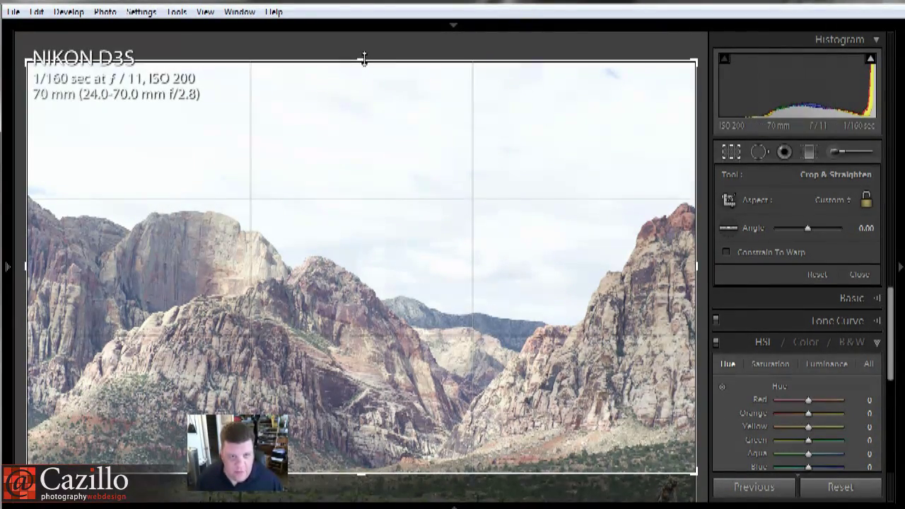
drag(363, 60, 357, 30)
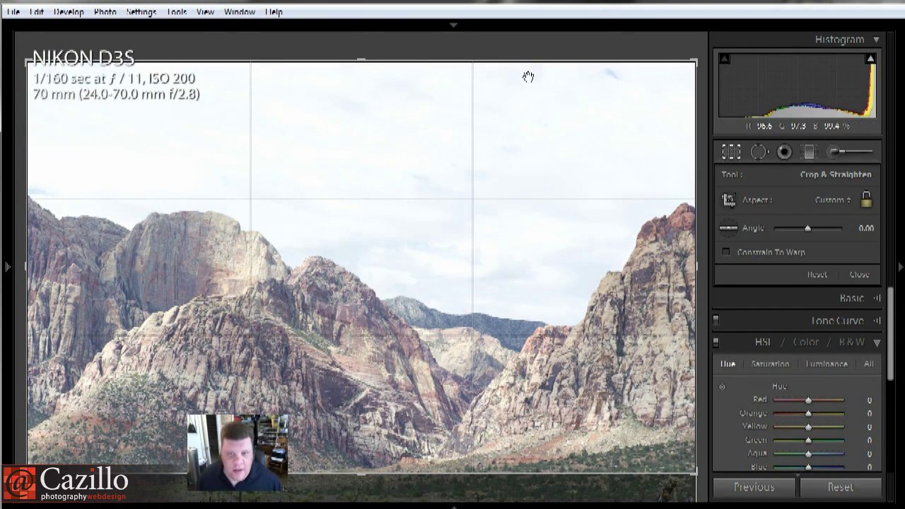
key(Return)
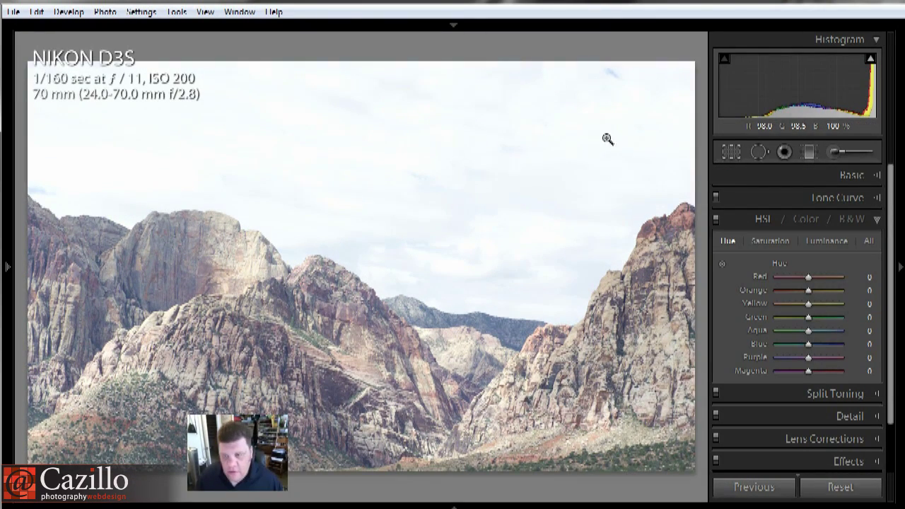
Set Recovery to 20, Exposure to 0.78 and Contrast to +100 on the canyon photo.
click(850, 176)
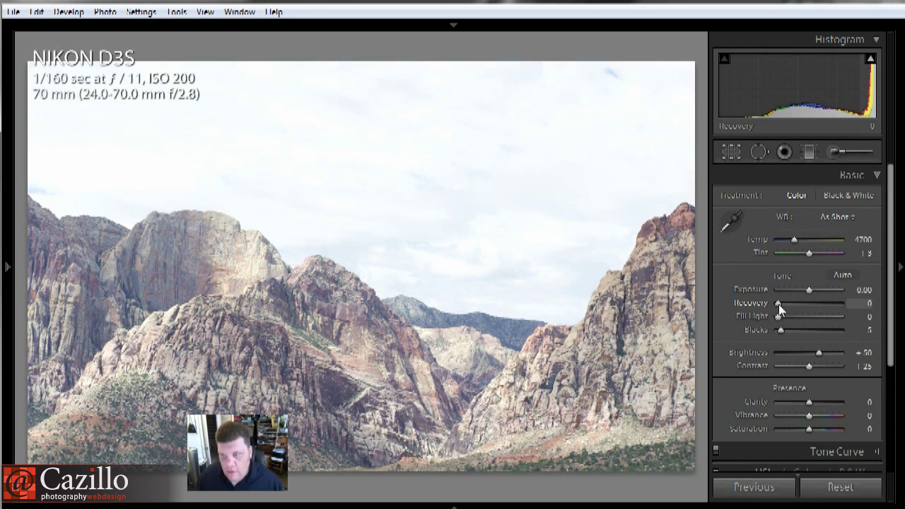
drag(778, 303, 792, 307)
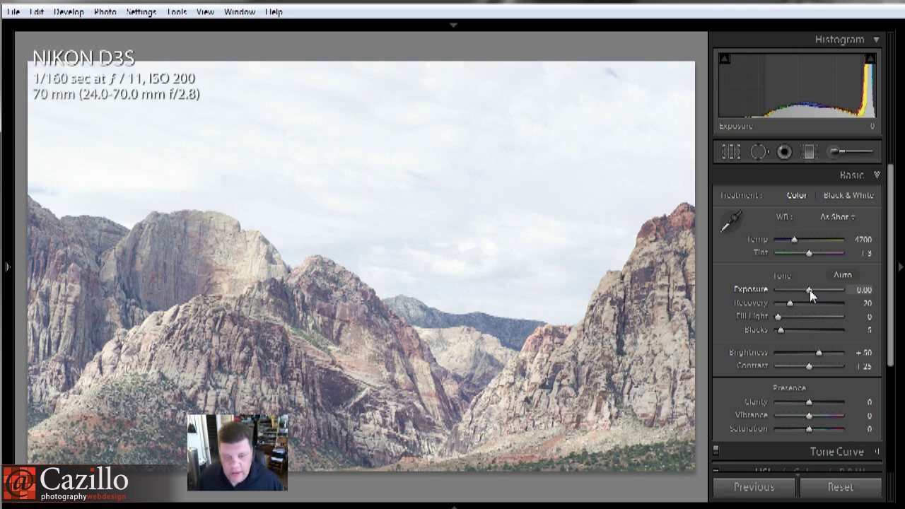
drag(809, 290, 803, 289)
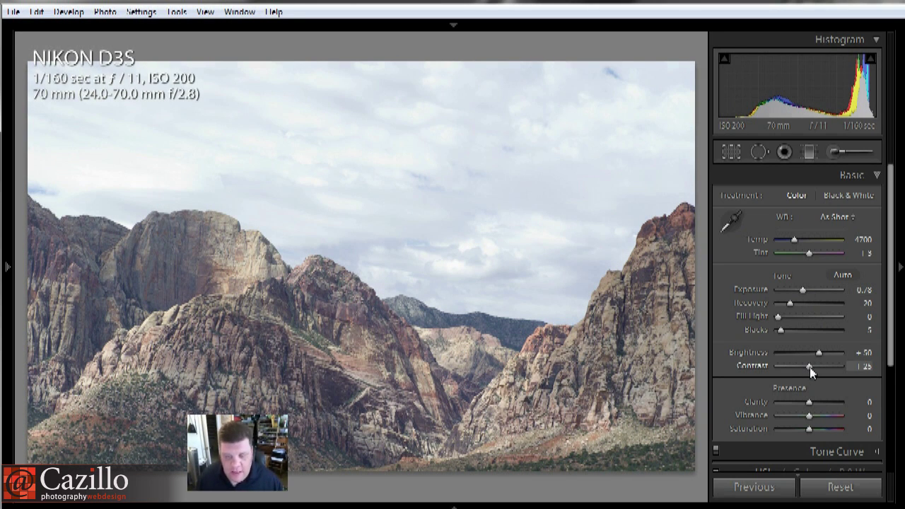
drag(808, 366, 835, 368)
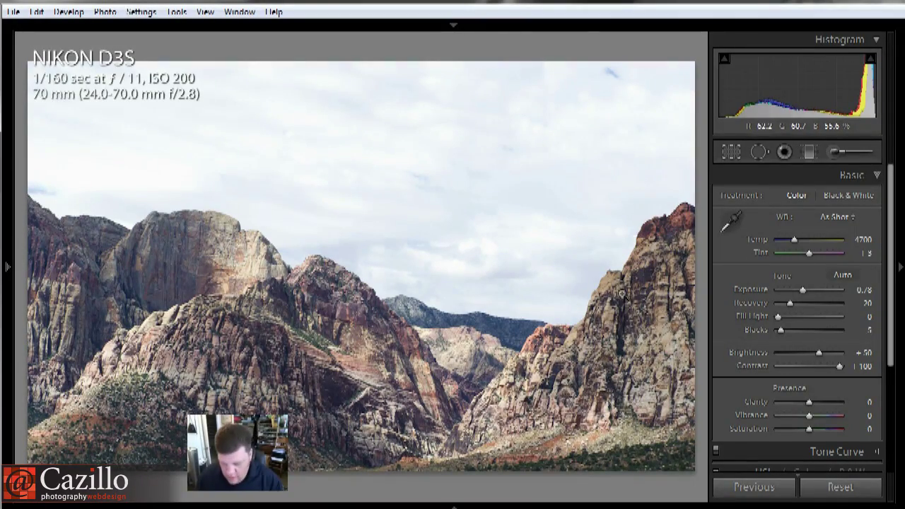
Glance at the road photo, then convert the canyon photo to Black & White.
key(Right)
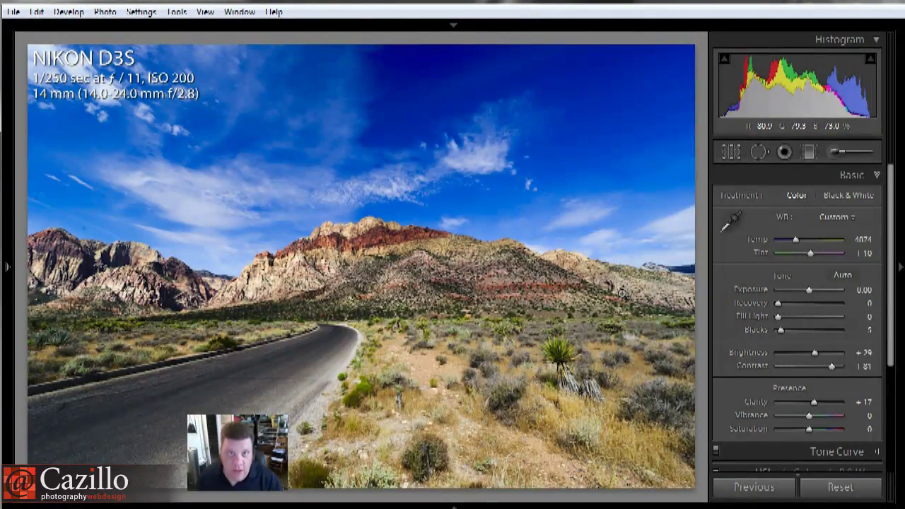
key(Right)
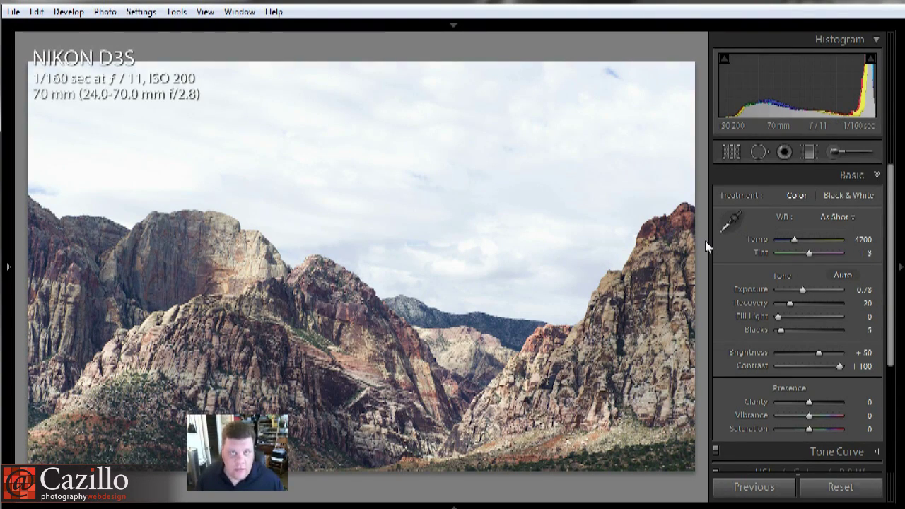
click(843, 198)
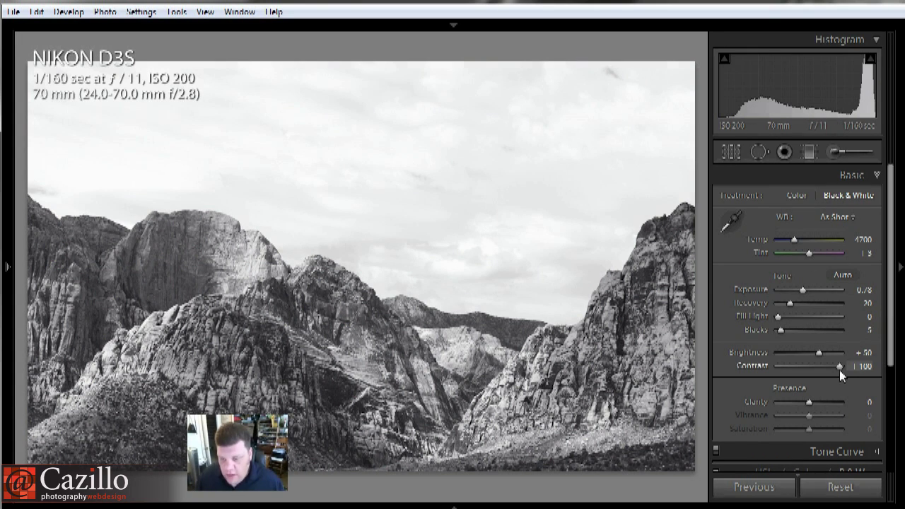
drag(889, 362, 894, 453)
scroll(892, 453, up, 5)
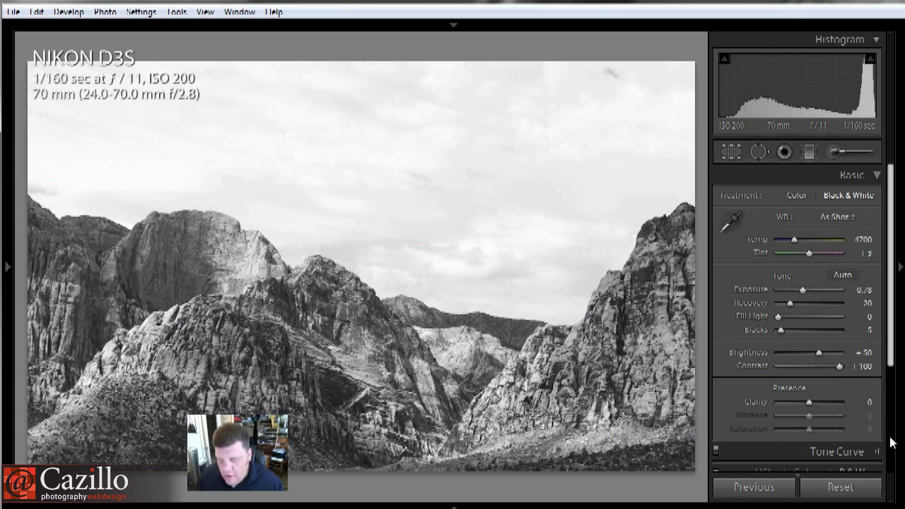
Apply the Strong Contrast point curve to the black-and-white canyon photo.
click(878, 453)
click(846, 293)
click(841, 339)
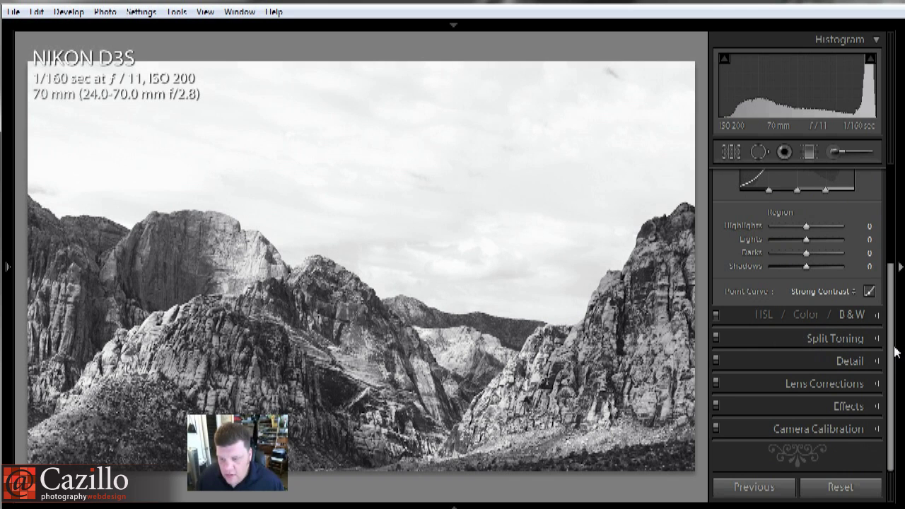
scroll(894, 352, up, 4)
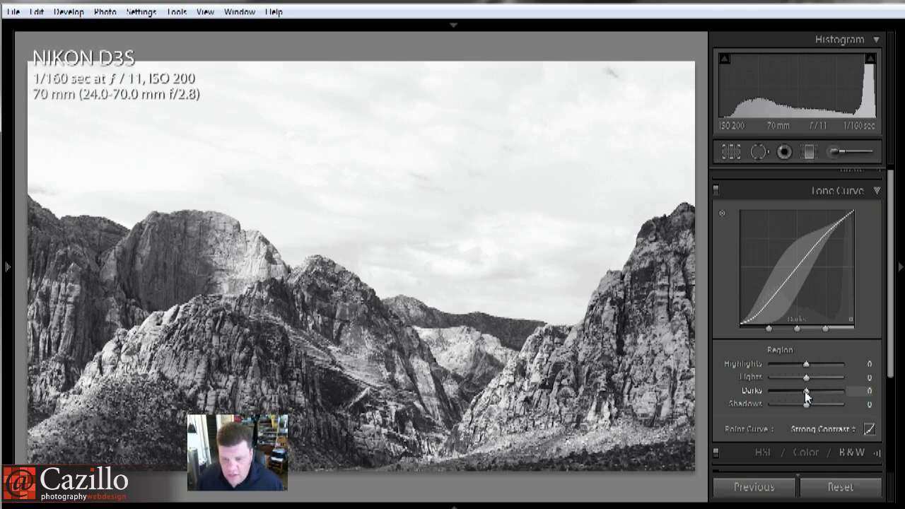
Deepen the darks and lights, then lift Highlights from −100 to 22 to brighten the sky.
drag(805, 391, 797, 391)
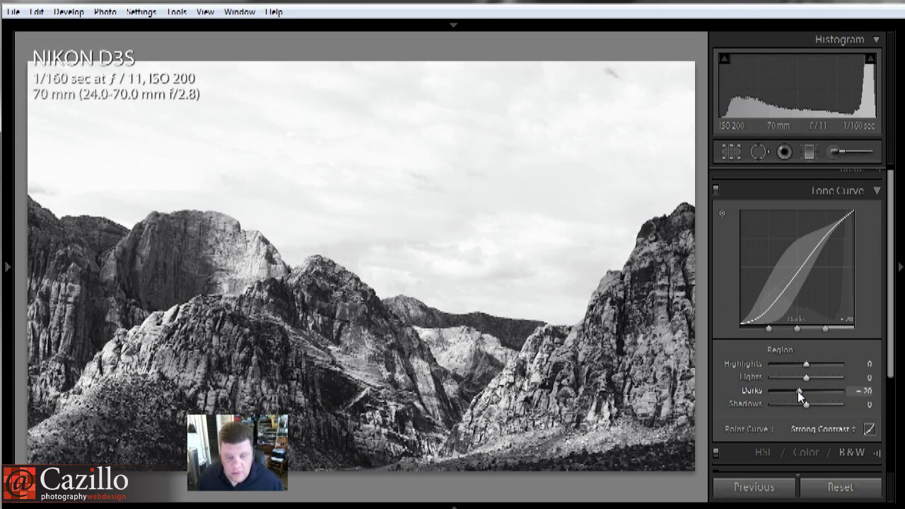
mouse_move(797, 391)
mouse_down()
mouse_move(789, 391)
mouse_move(793, 404)
mouse_move(805, 405)
mouse_up()
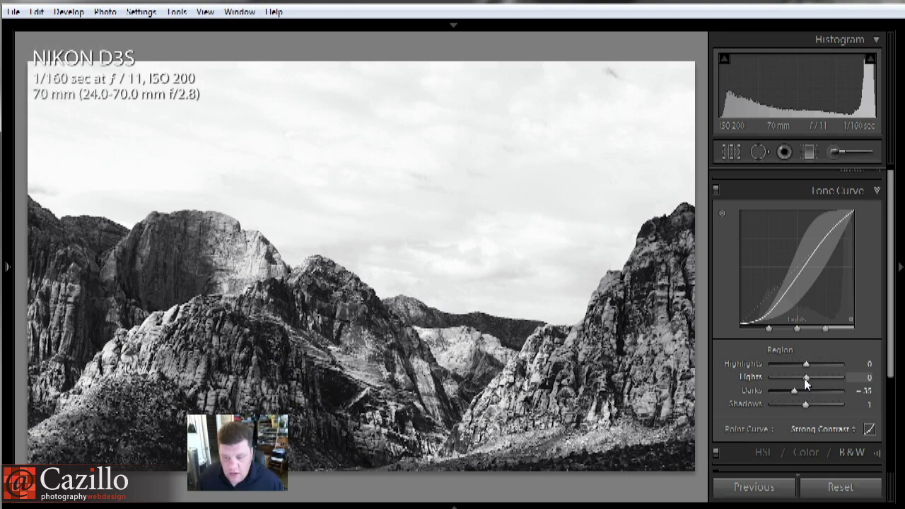
drag(805, 363, 760, 364)
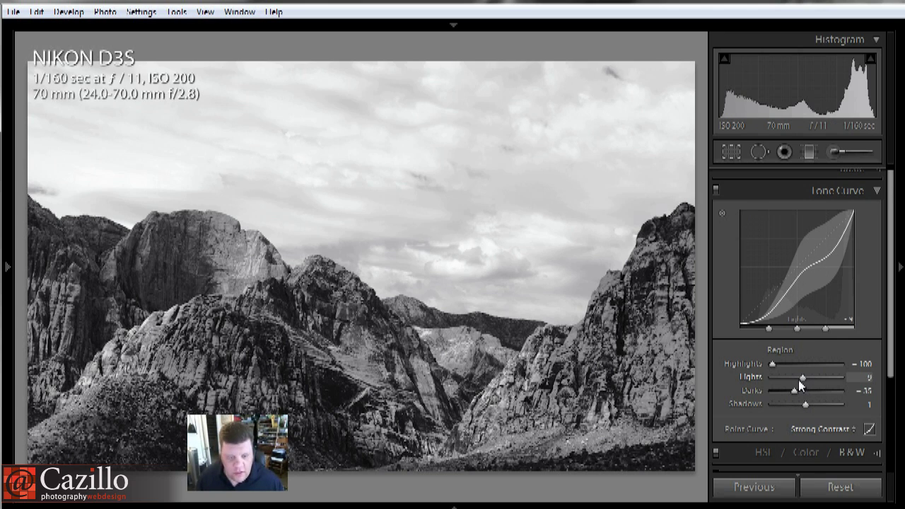
mouse_move(795, 380)
mouse_down()
mouse_move(781, 383)
mouse_move(792, 382)
mouse_move(779, 366)
mouse_move(797, 366)
mouse_up()
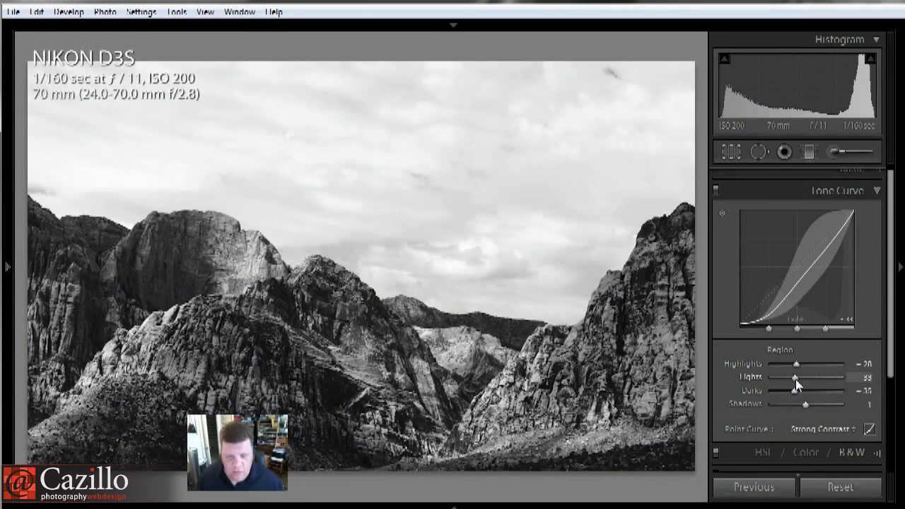
drag(793, 364, 764, 368)
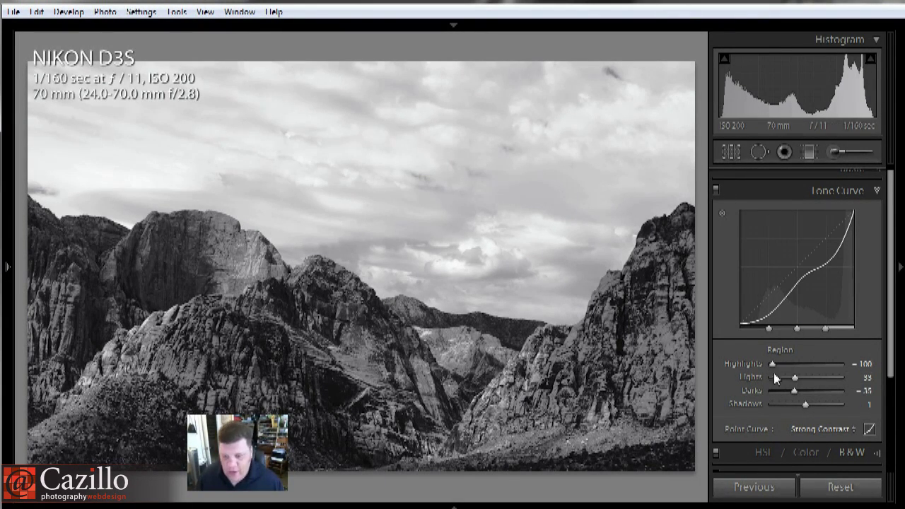
drag(771, 365, 797, 391)
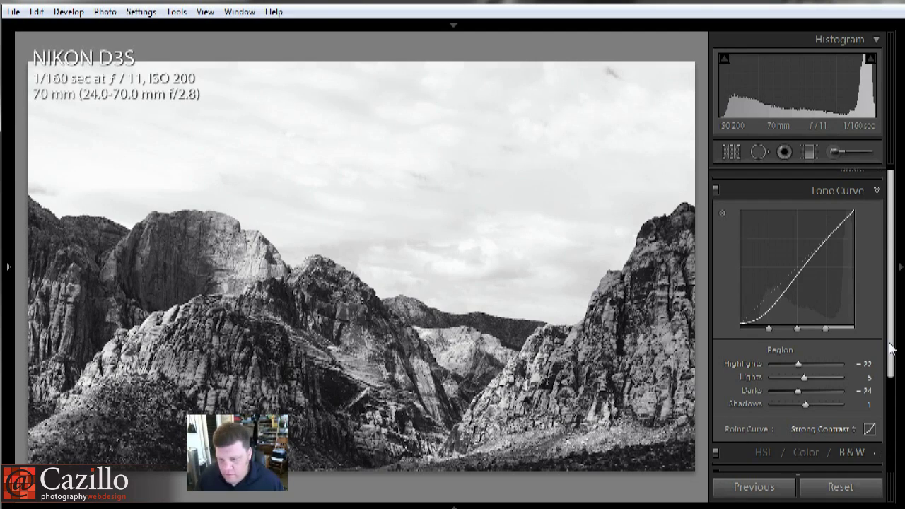
drag(889, 348, 889, 446)
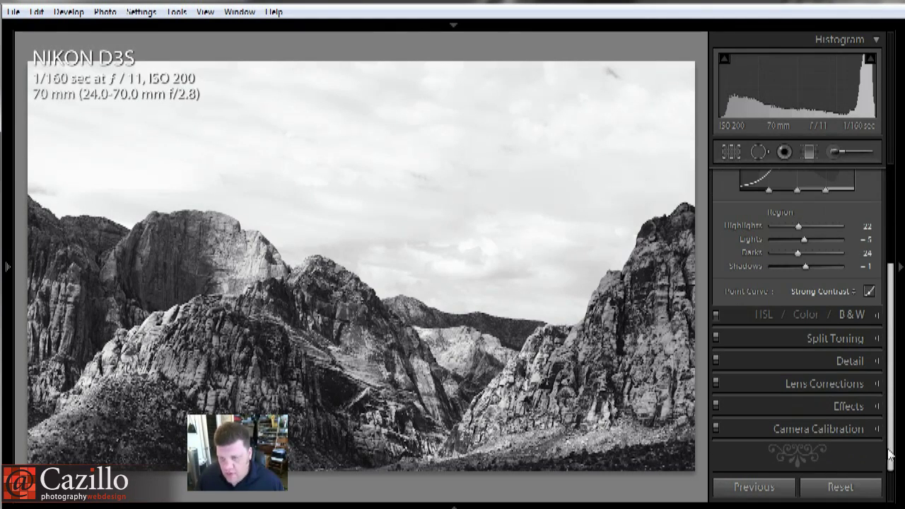
Drag down on the sky in the B&W mix to set Blue −95 and Aqua 3.
click(875, 320)
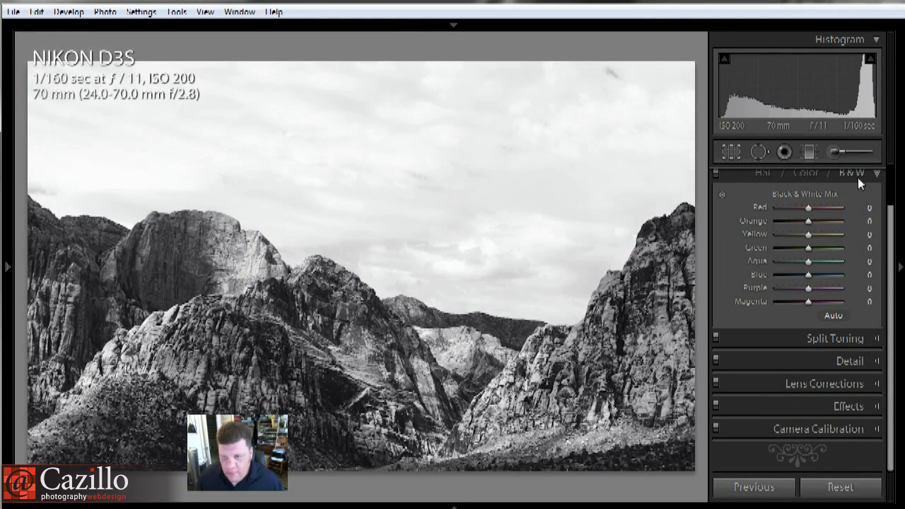
click(722, 194)
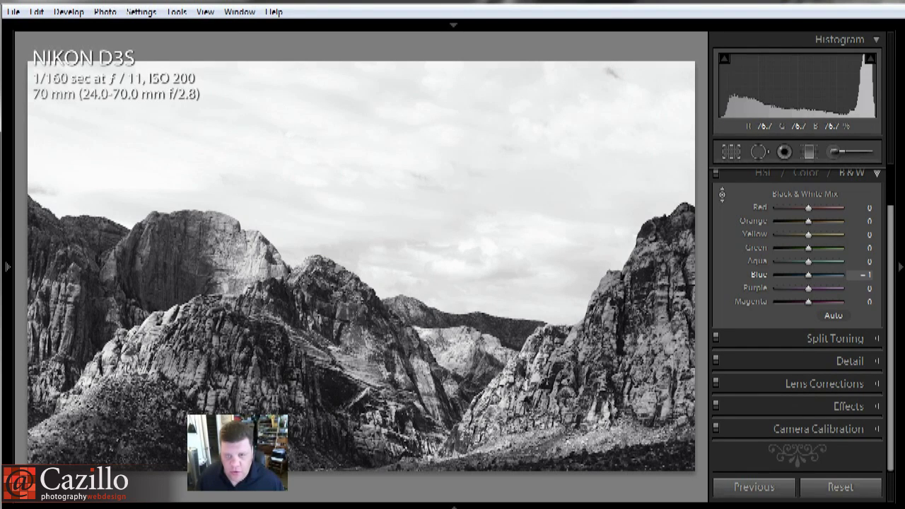
drag(609, 71, 612, 73)
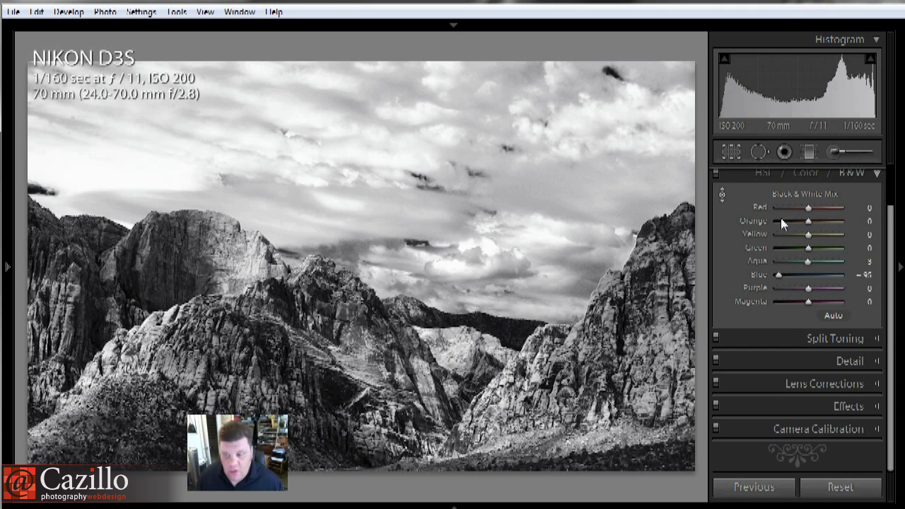
click(876, 173)
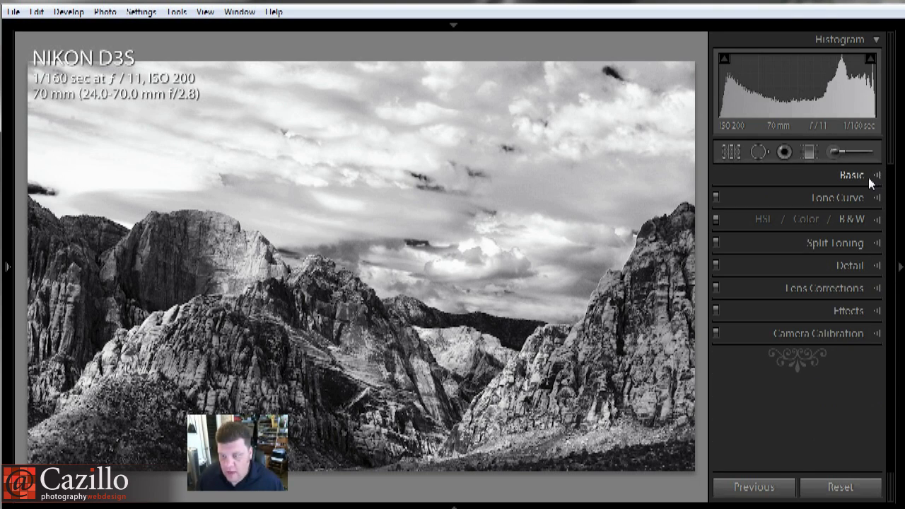
Pick the Adjustment Brush and reset its Exposure, Brightness, Contrast and Clarity effects to zero.
click(835, 152)
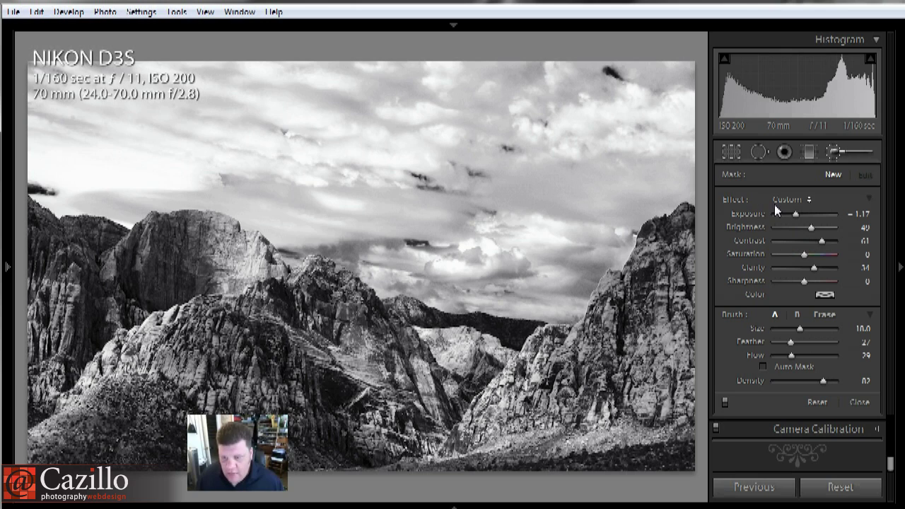
double_click(755, 216)
double_click(754, 227)
double_click(753, 240)
double_click(752, 268)
click(829, 152)
click(831, 153)
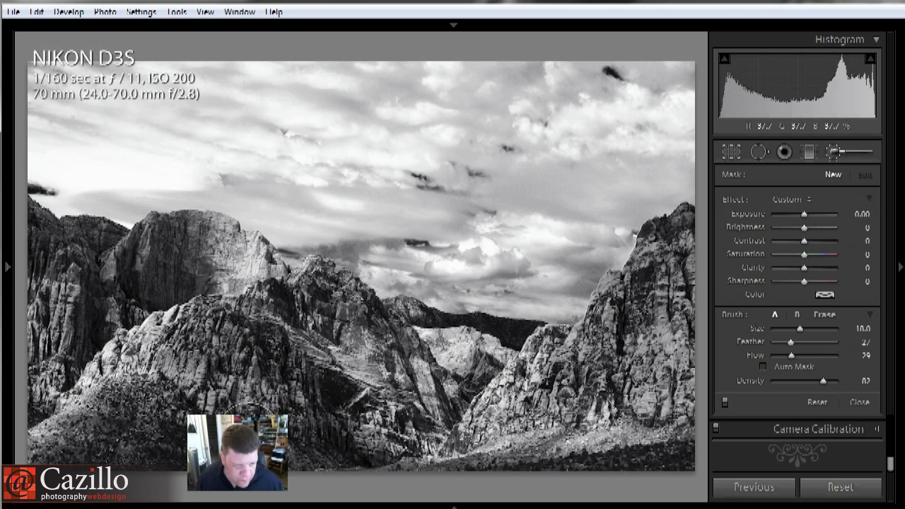
Paint a mask over the left rocks, brighten it with more Exposure, then go to the next photo.
drag(323, 430, 409, 391)
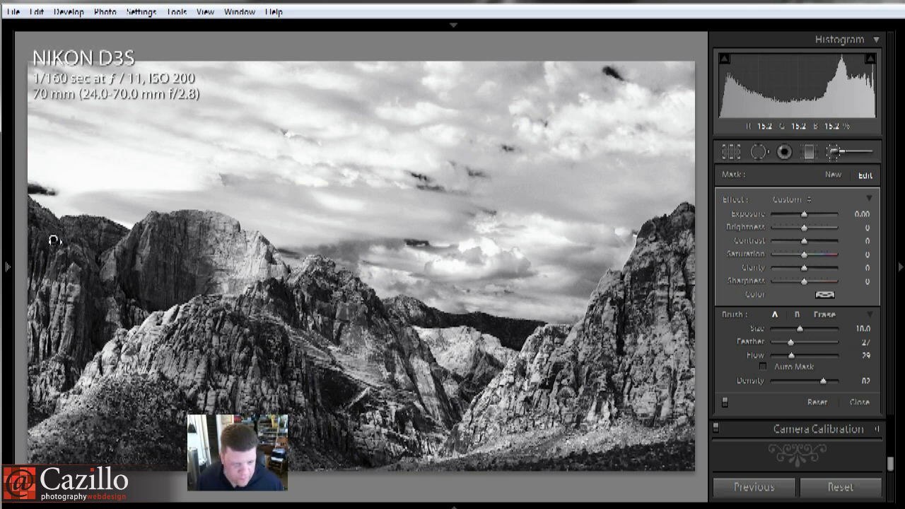
key(o)
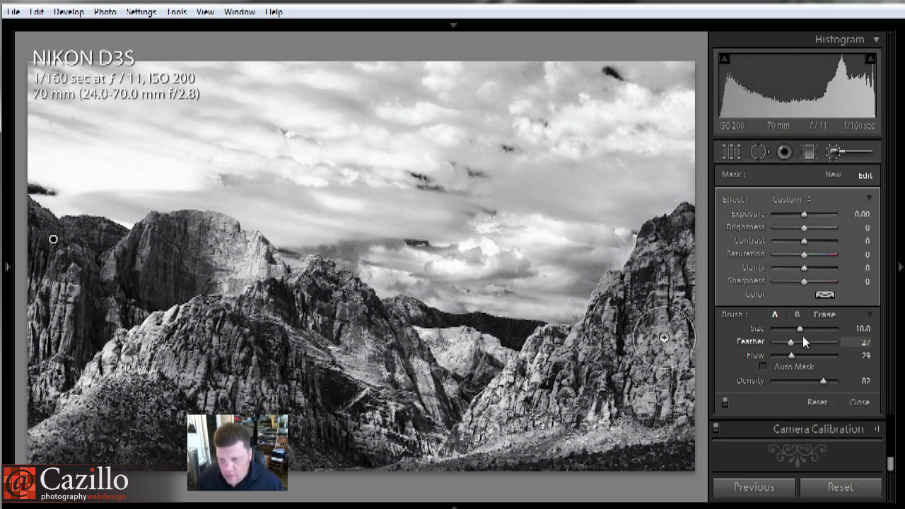
mouse_move(804, 221)
mouse_down()
mouse_move(812, 220)
mouse_move(808, 244)
mouse_move(805, 219)
mouse_up()
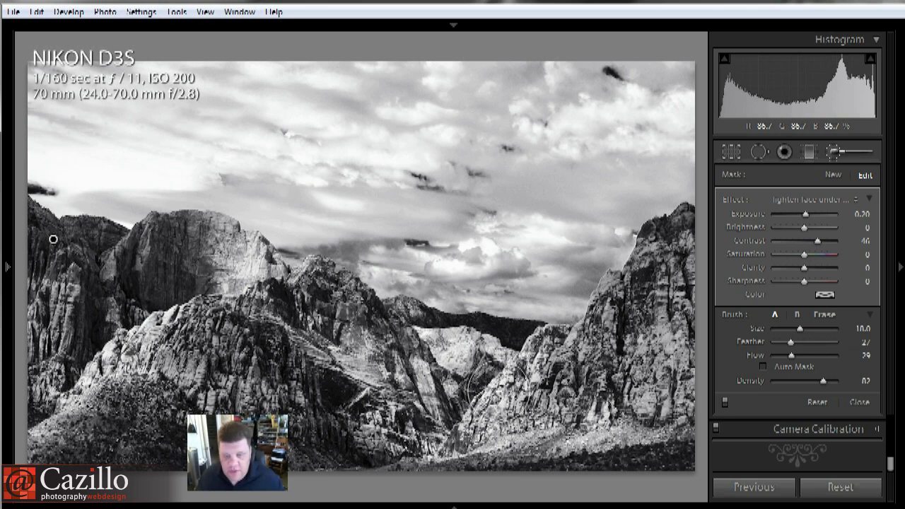
key(ctrl+Right)
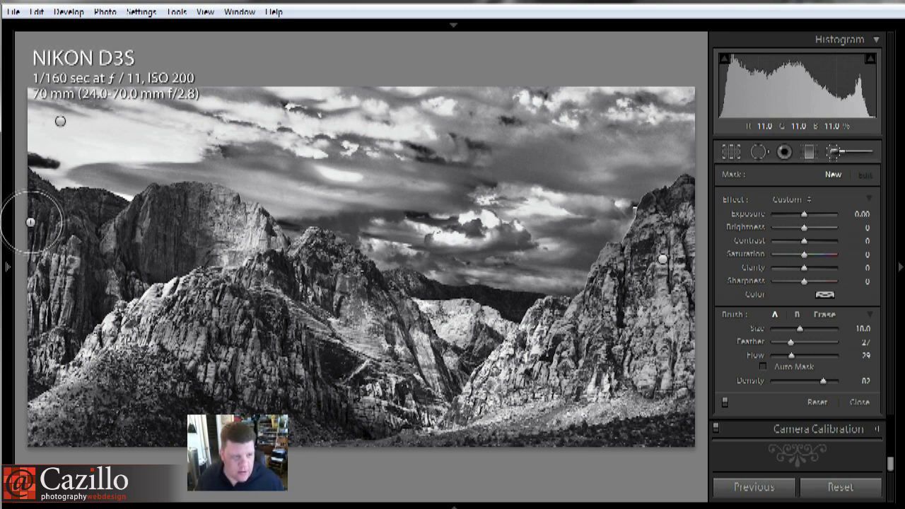
Step back through the Black Clipping, Exposure, Clarity and Light Tones history states.
mouse_move(7, 198)
scroll(100, 320, down, 15)
scroll(100, 320, up, 5)
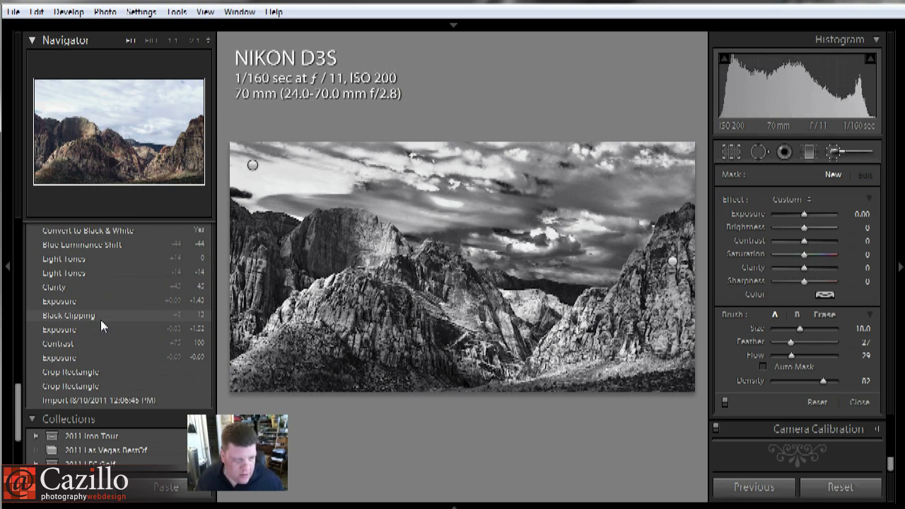
scroll(135, 422, up, 10)
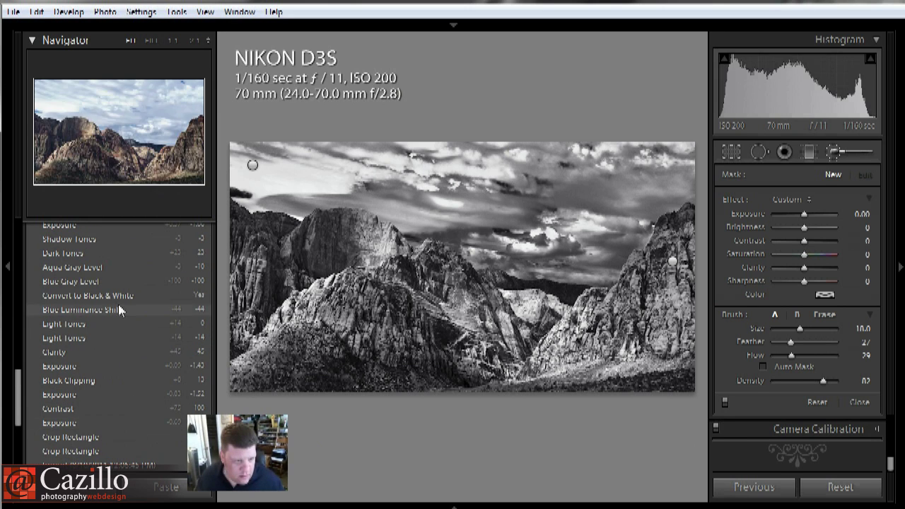
scroll(121, 304, down, 10)
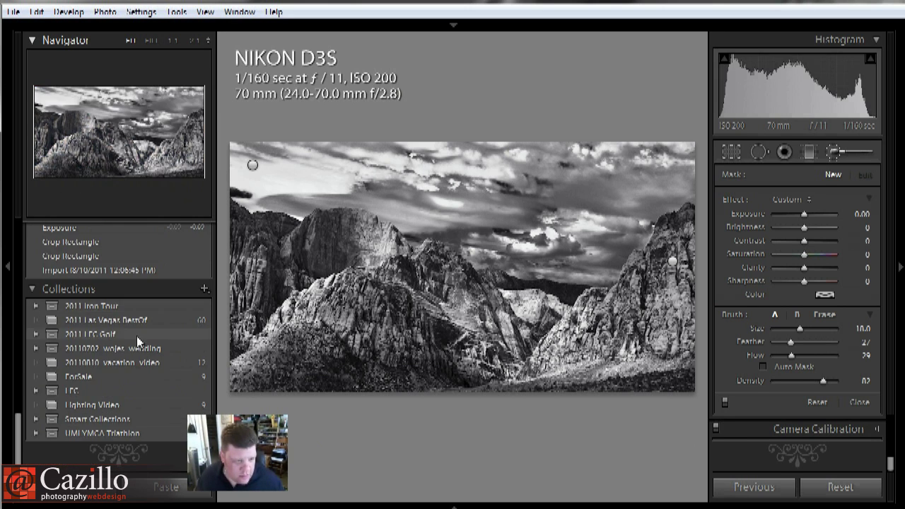
scroll(110, 305, up, 4)
scroll(149, 387, down, 1)
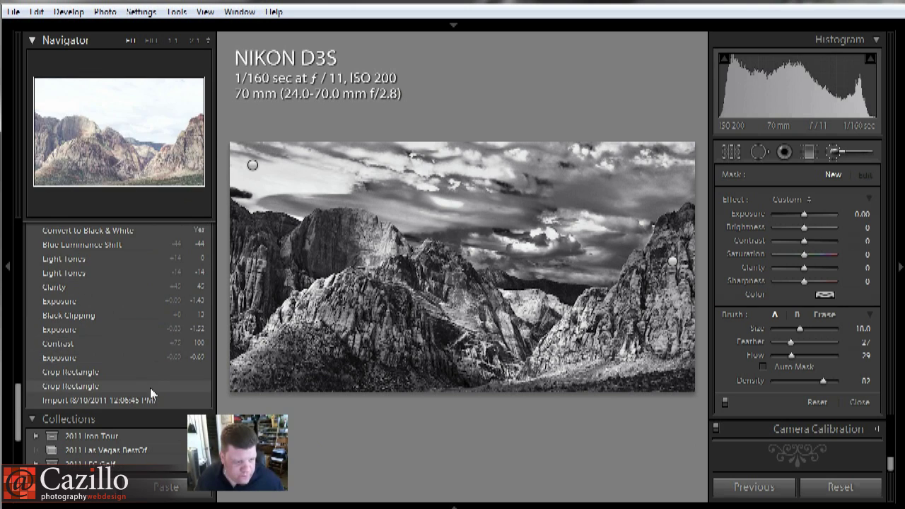
click(142, 321)
click(147, 302)
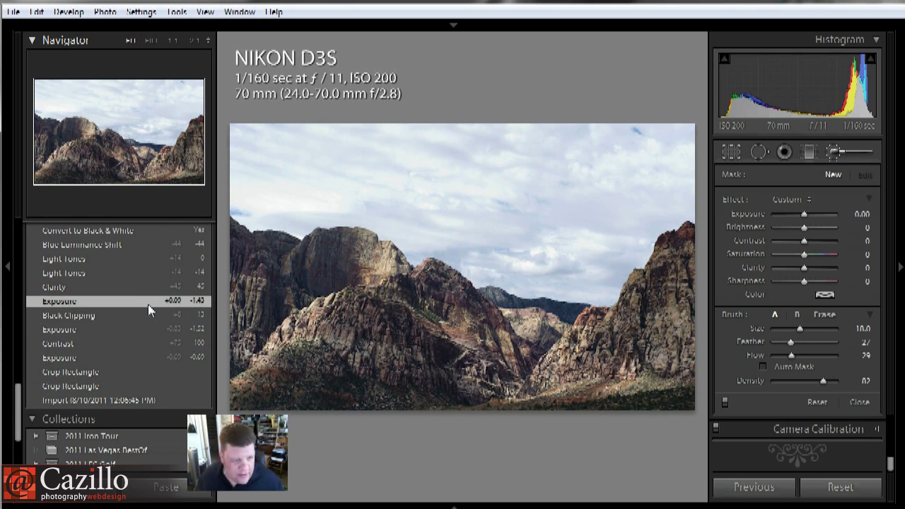
click(149, 287)
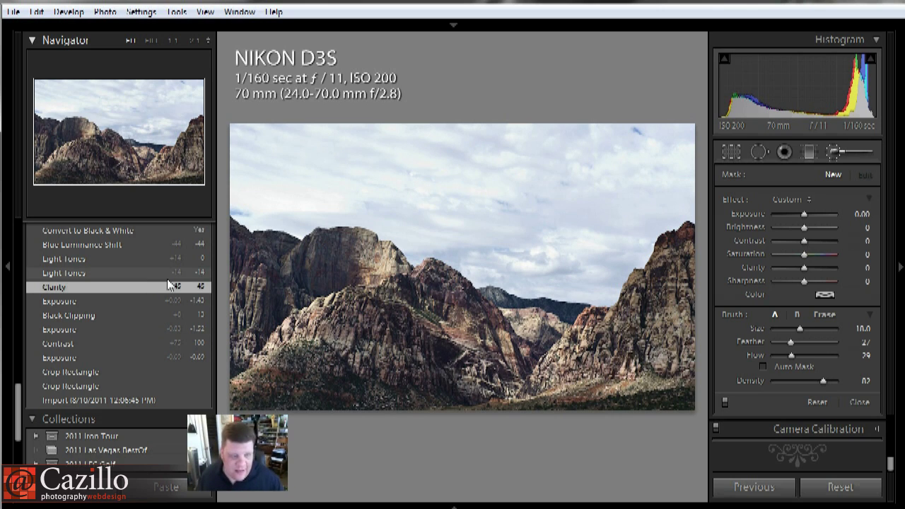
click(152, 277)
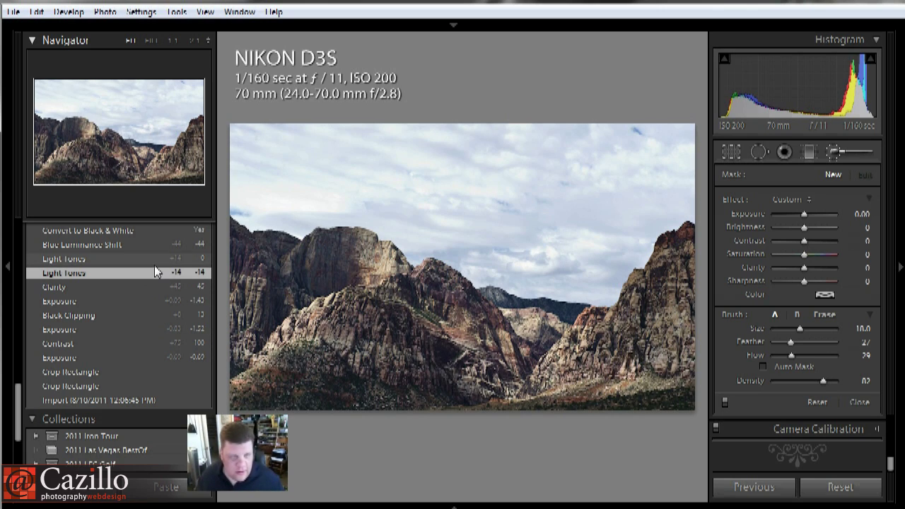
click(154, 265)
Move through the Shadow Tones, Dark Tones, Aqua Gray, Blue Luminance and Convert to Black & White states.
scroll(154, 268, up, 3)
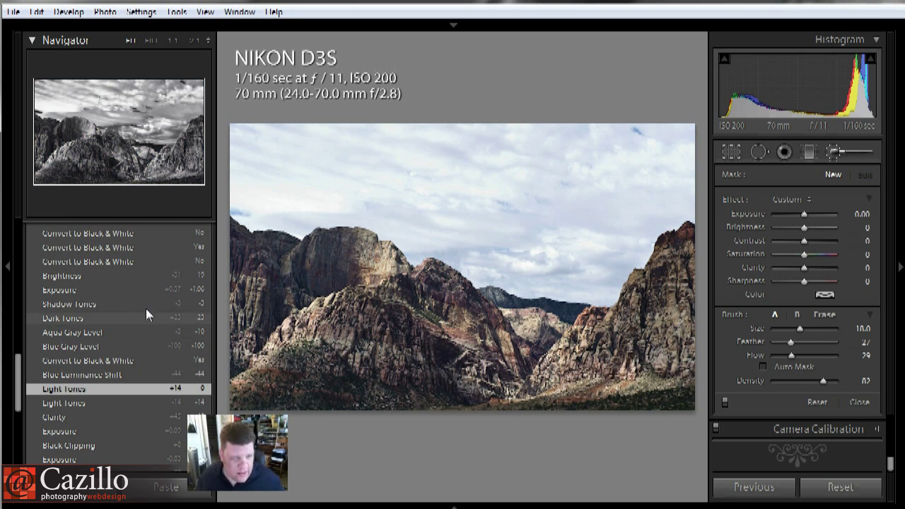
click(146, 307)
click(141, 319)
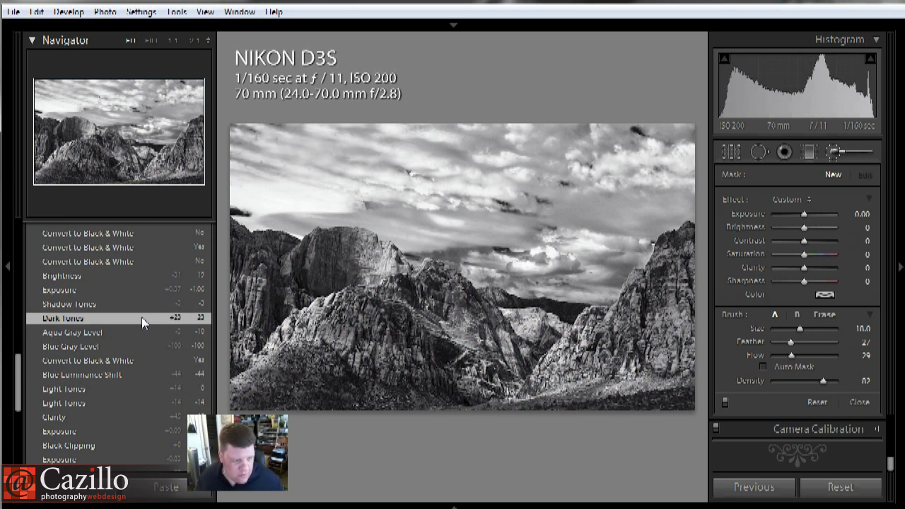
click(134, 333)
click(135, 374)
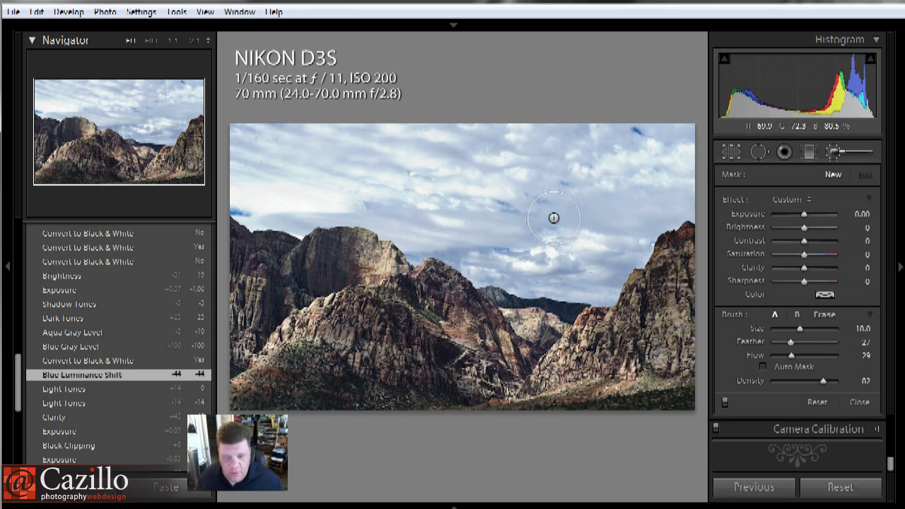
click(85, 392)
click(90, 373)
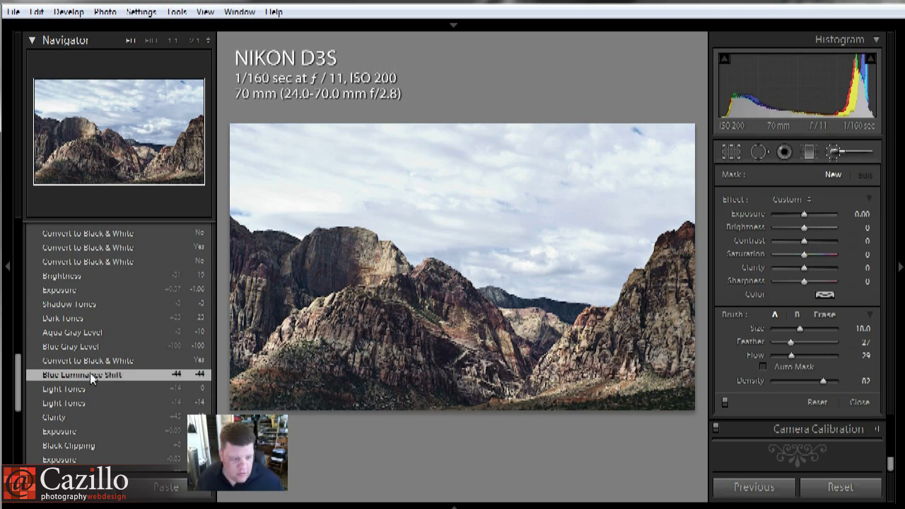
click(98, 361)
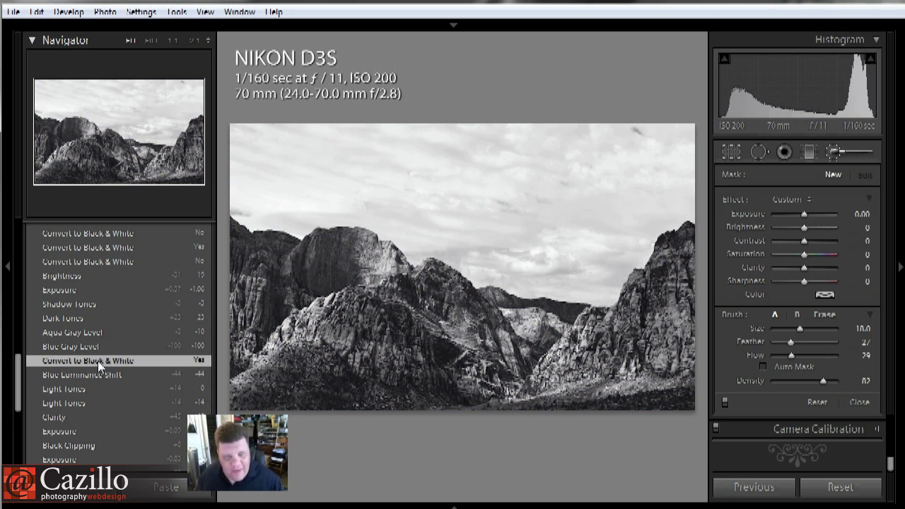
click(102, 346)
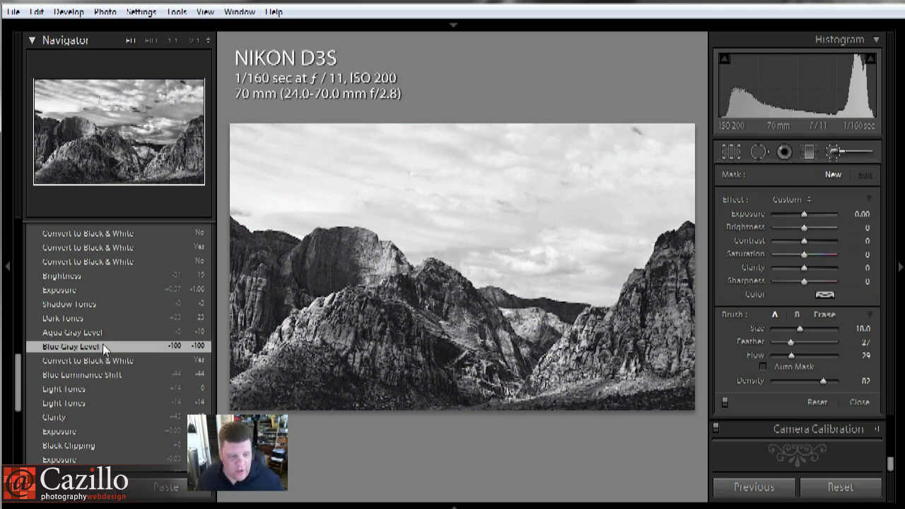
click(107, 331)
click(111, 315)
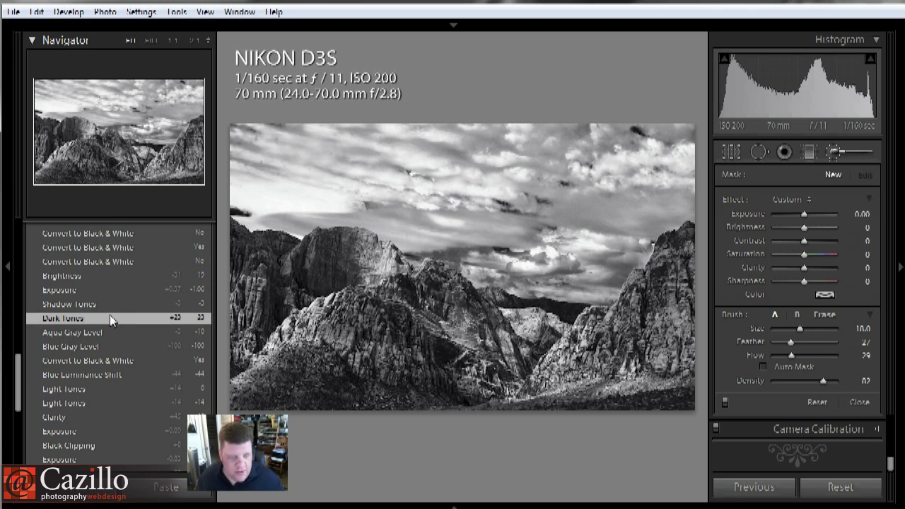
click(112, 305)
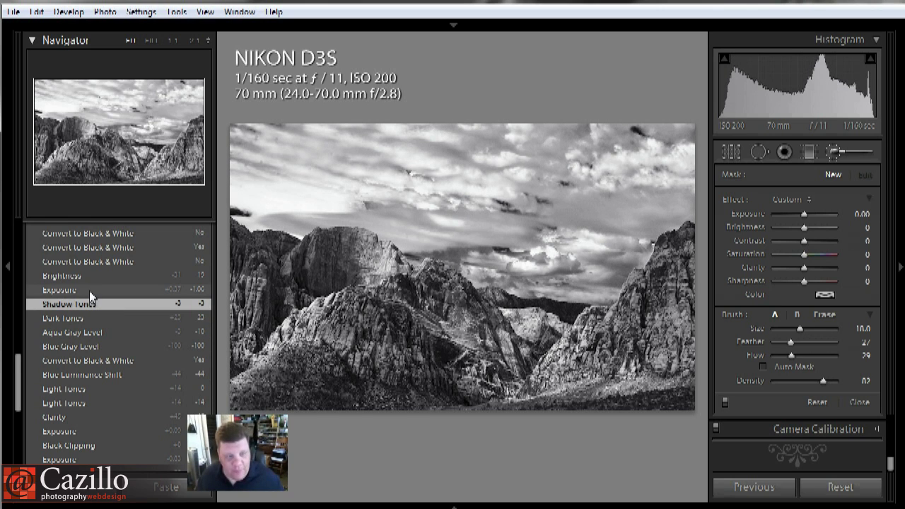
Compare the colour and black-and-white states, settling on the first Convert to Black & White entry.
scroll(97, 328, up, 3)
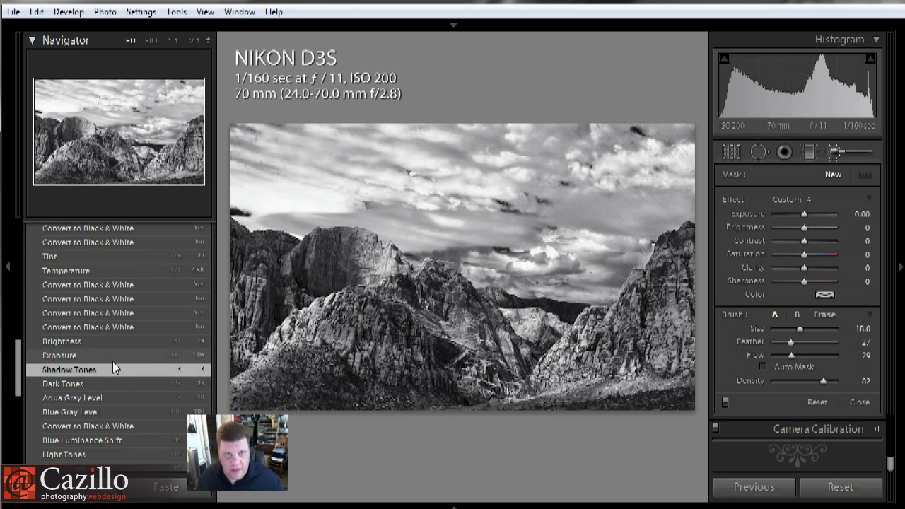
click(112, 360)
click(123, 343)
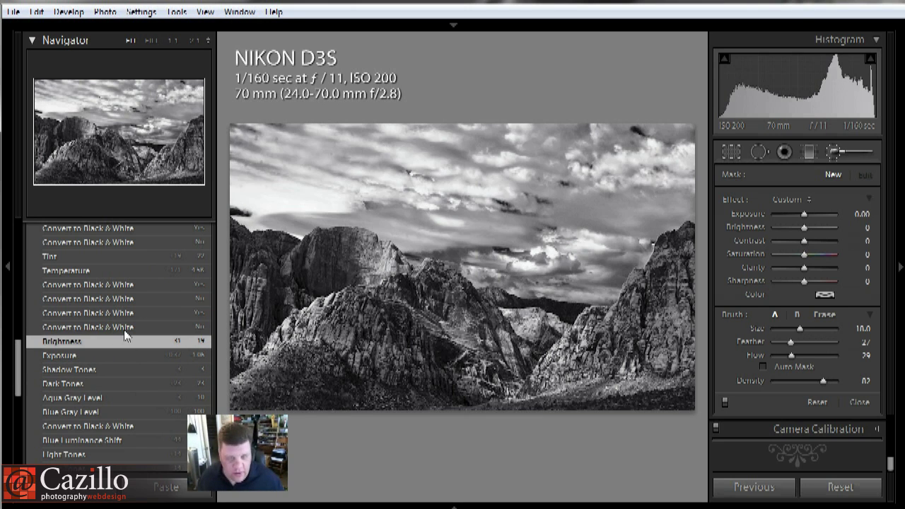
click(124, 327)
click(119, 340)
click(121, 327)
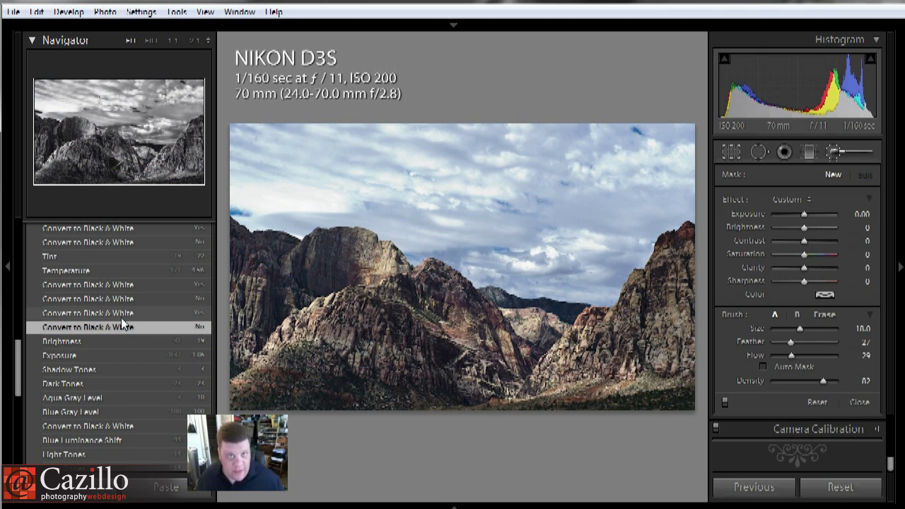
click(121, 317)
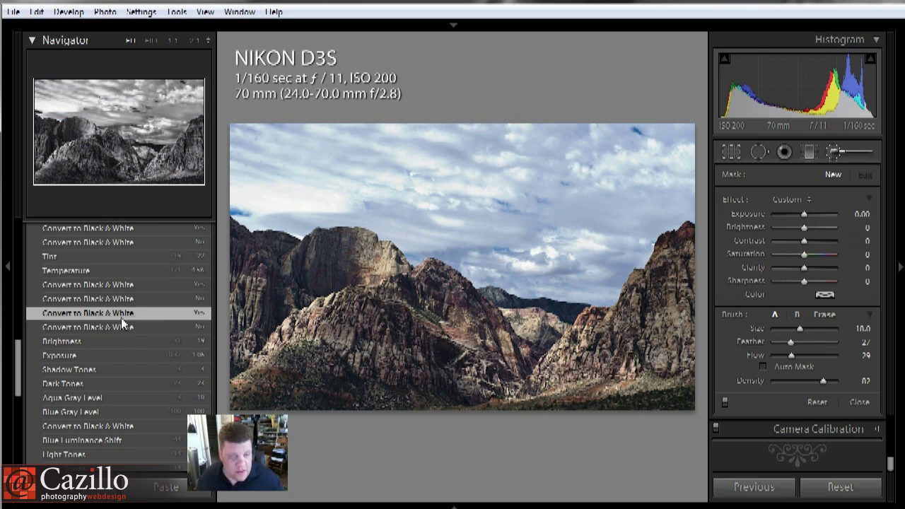
click(124, 303)
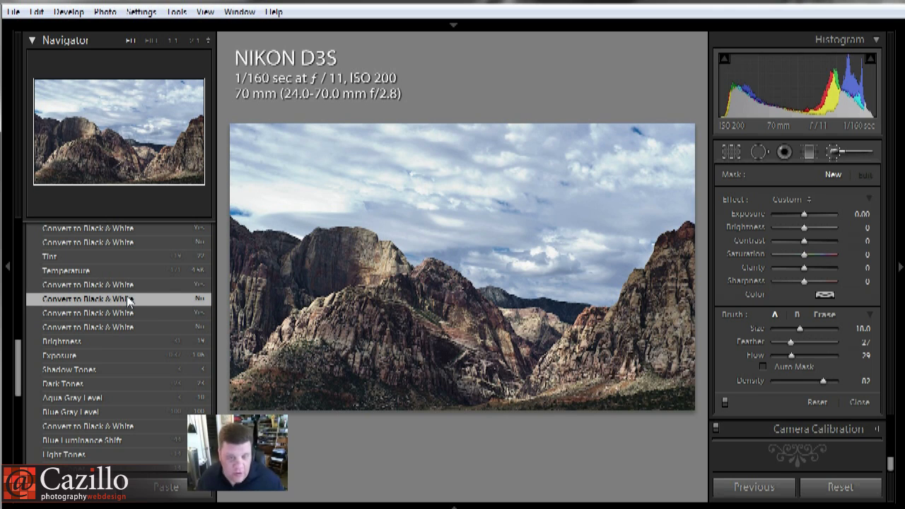
click(130, 284)
scroll(123, 290, up, 3)
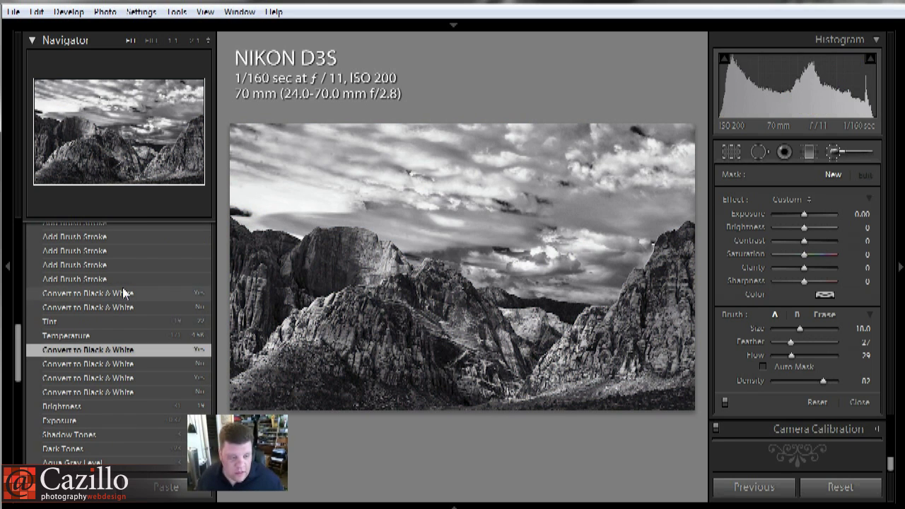
Compare the Temperature, Tint, colour and black-and-white states, then land on the first Add Brush Stroke state.
click(108, 337)
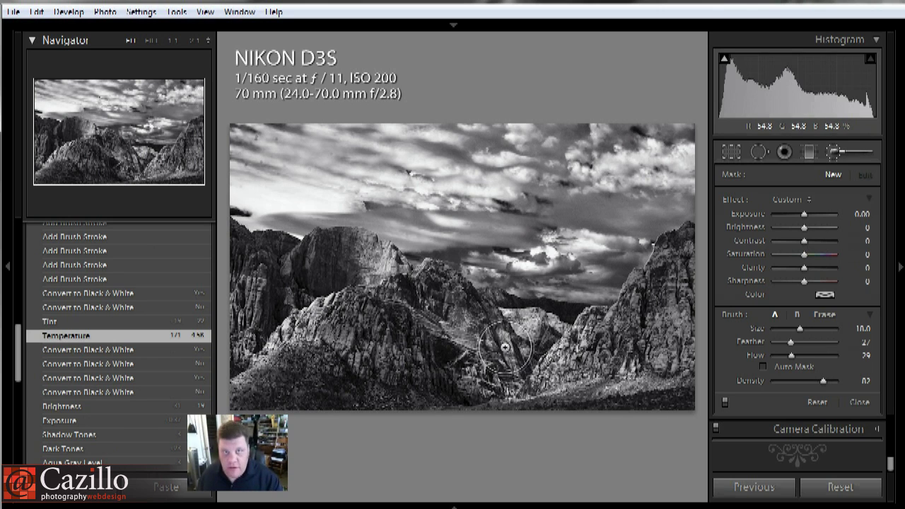
click(150, 319)
click(152, 305)
click(154, 296)
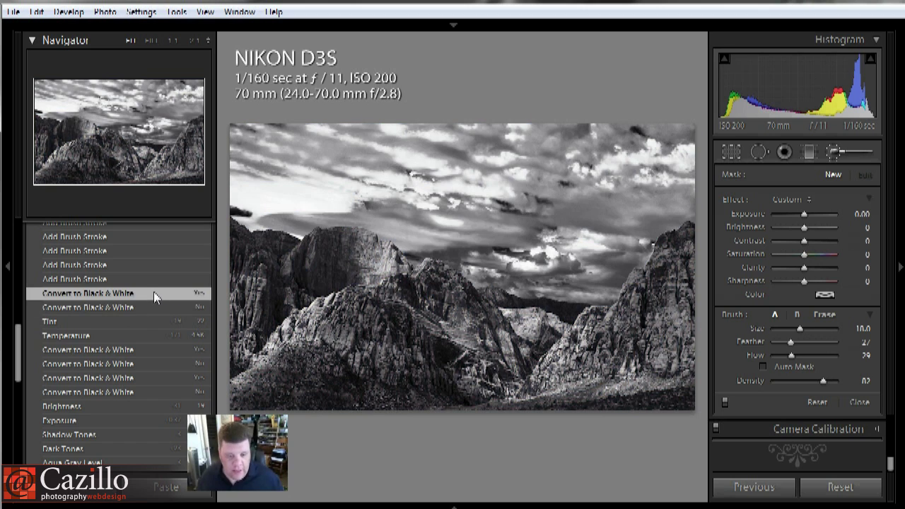
scroll(148, 296, up, 3)
click(102, 367)
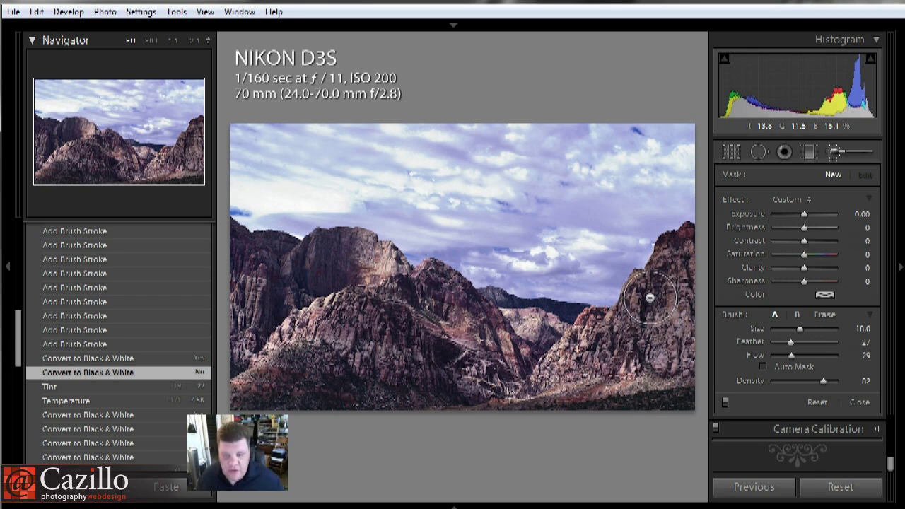
click(116, 361)
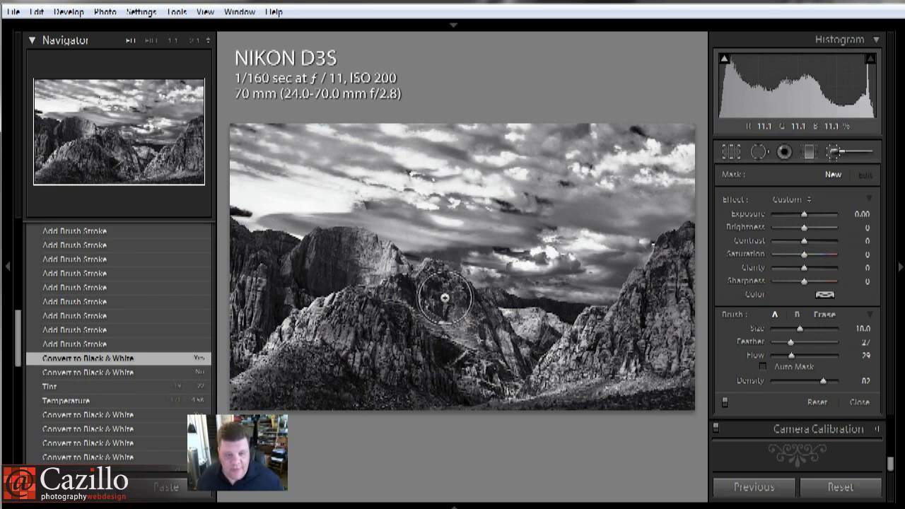
click(133, 347)
Step forward through the brush stroke and exposure adjustment history states.
scroll(133, 349, up, 3)
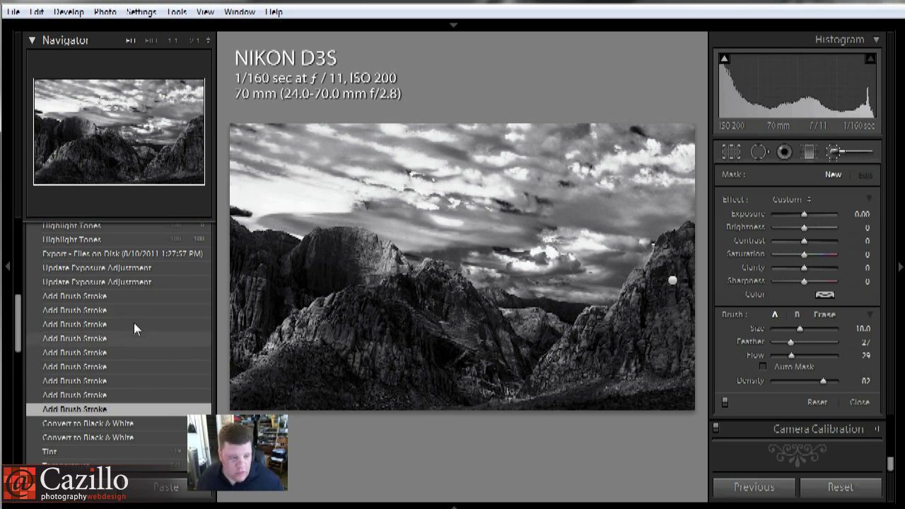
click(134, 315)
click(139, 301)
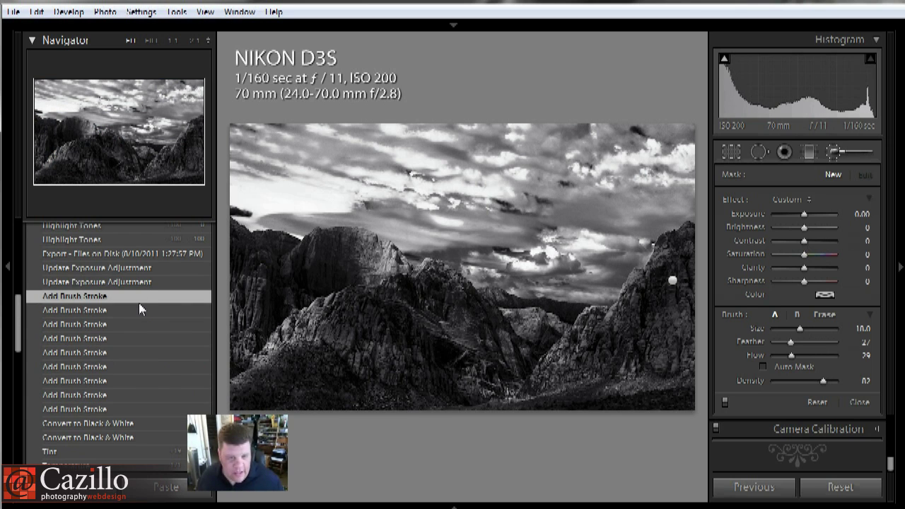
click(141, 280)
click(144, 270)
scroll(142, 323, up, 3)
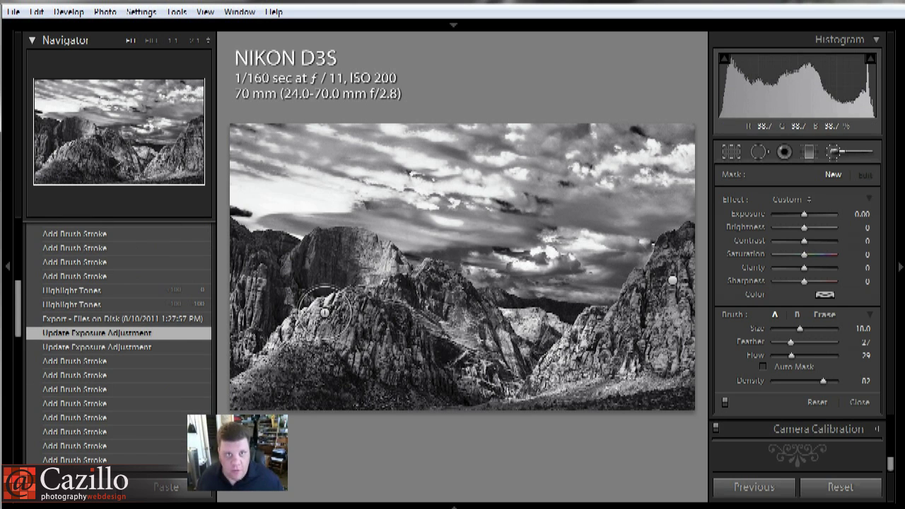
click(127, 321)
click(128, 308)
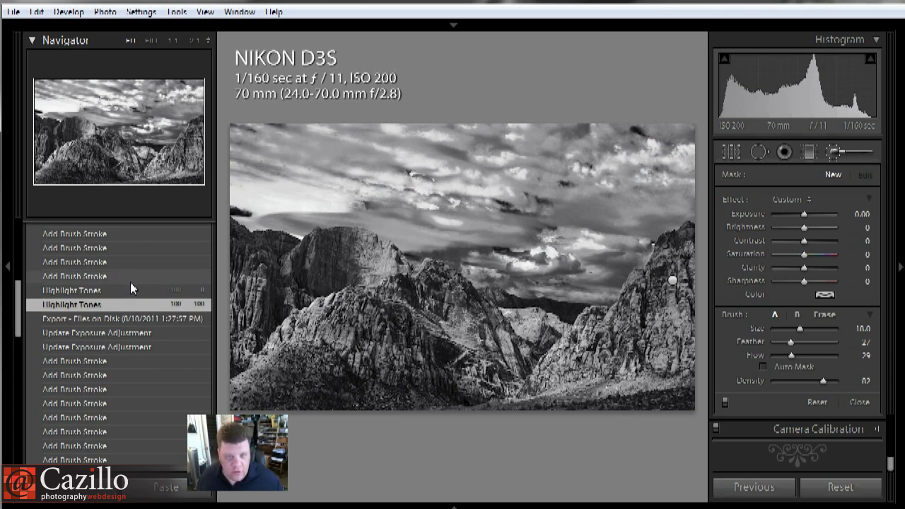
click(130, 280)
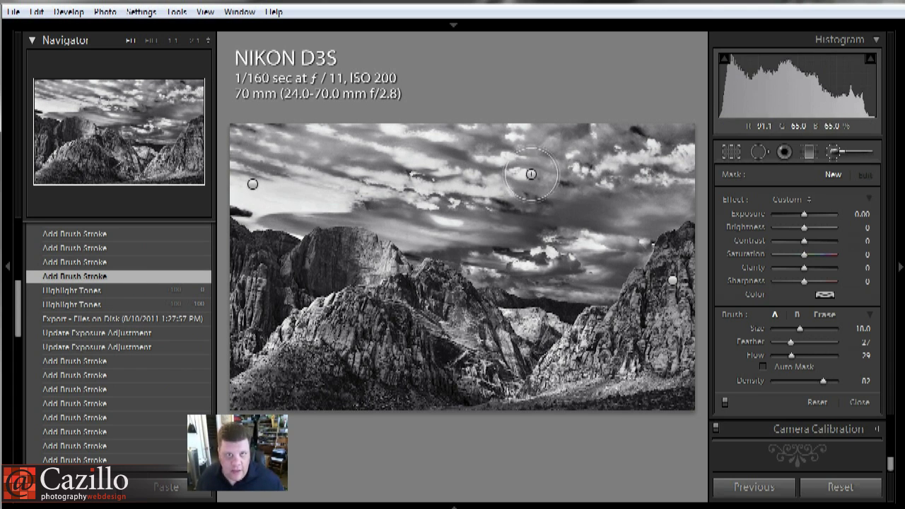
Advance to the Crop Rectangle state and collapse the left panel for a larger view.
scroll(121, 311, up, 2)
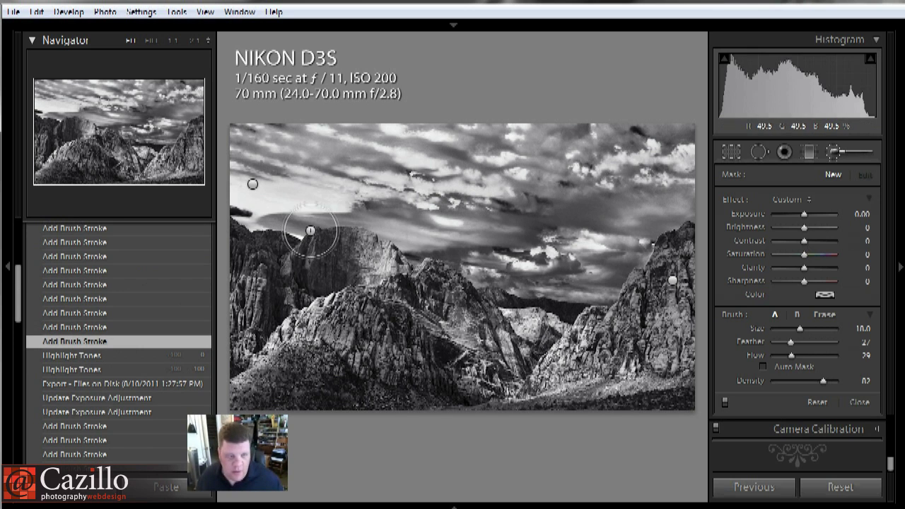
scroll(136, 295, up, 2)
click(150, 240)
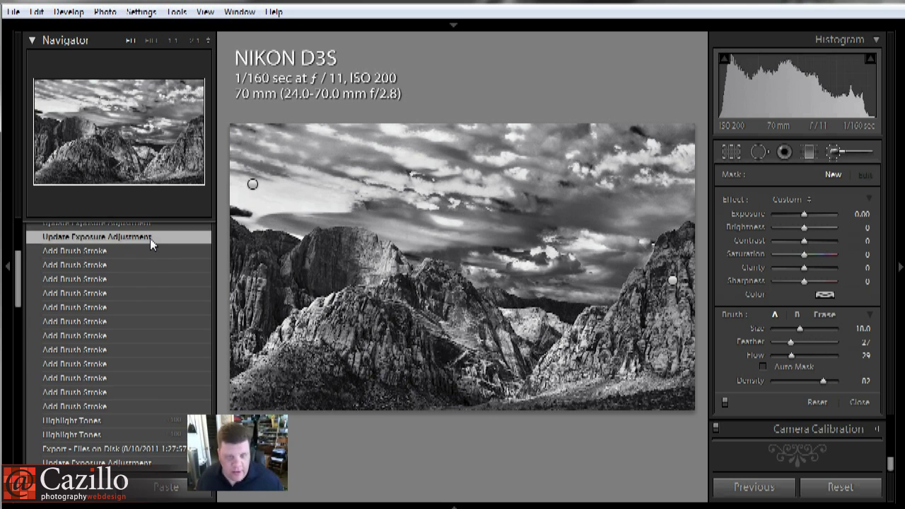
scroll(155, 305, up, 2)
click(150, 286)
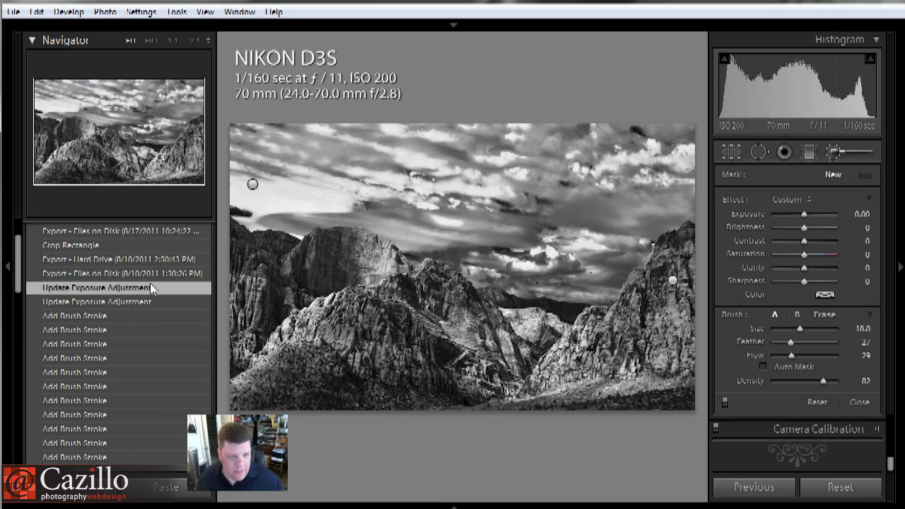
scroll(150, 283, up, 2)
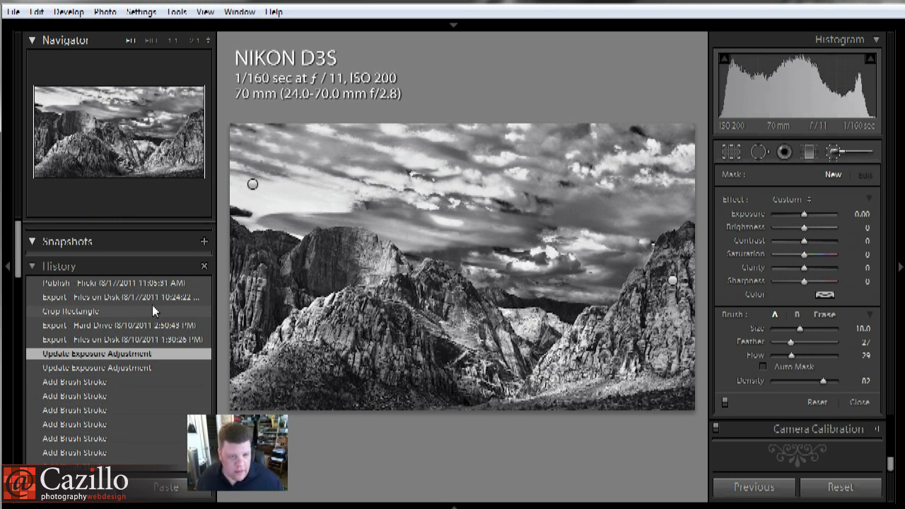
click(153, 310)
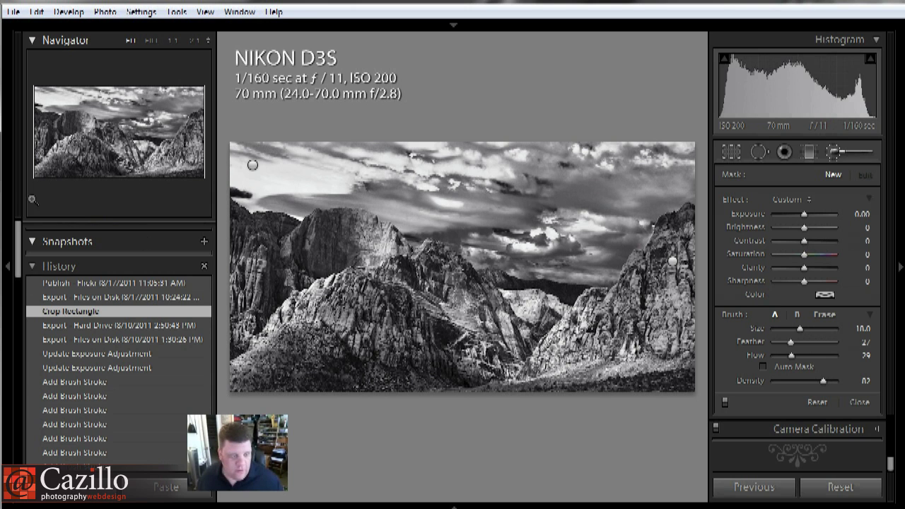
click(8, 189)
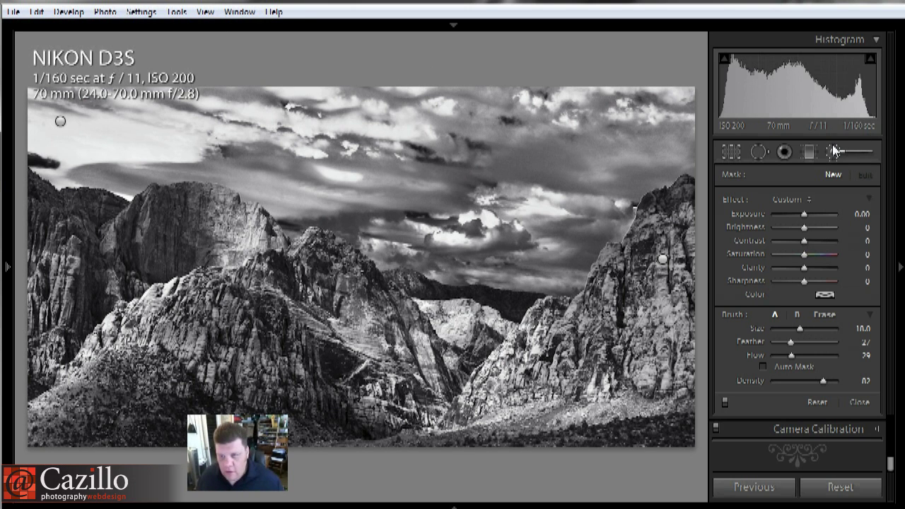
Close the brush, review the Basic, Split Toning and B&W mix panels, then show the desert road photo.
click(834, 151)
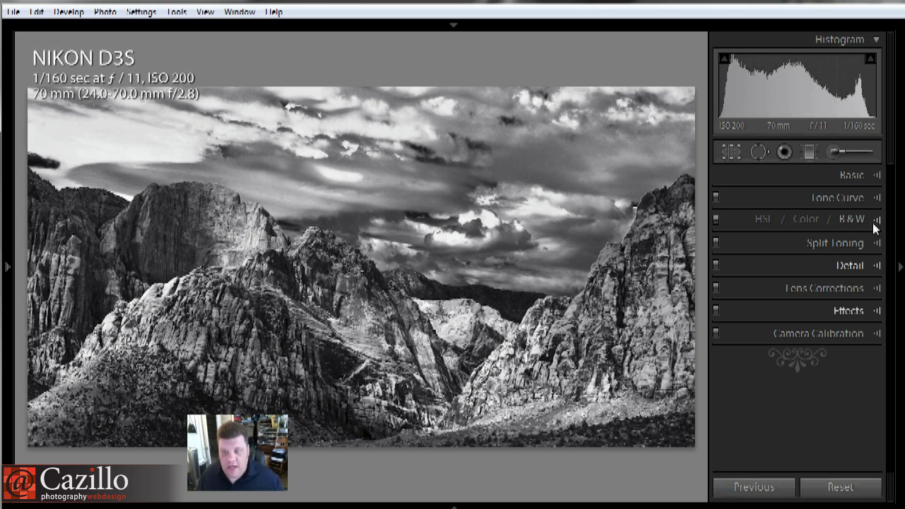
click(876, 177)
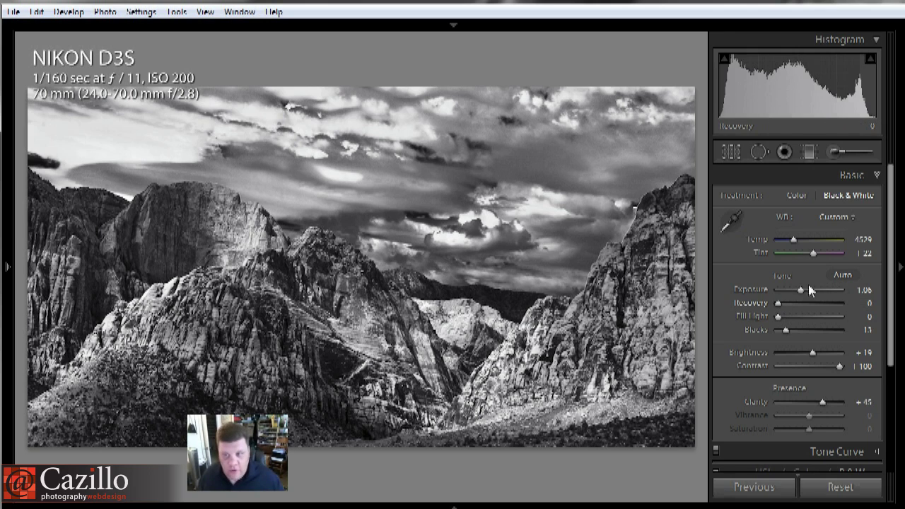
click(875, 176)
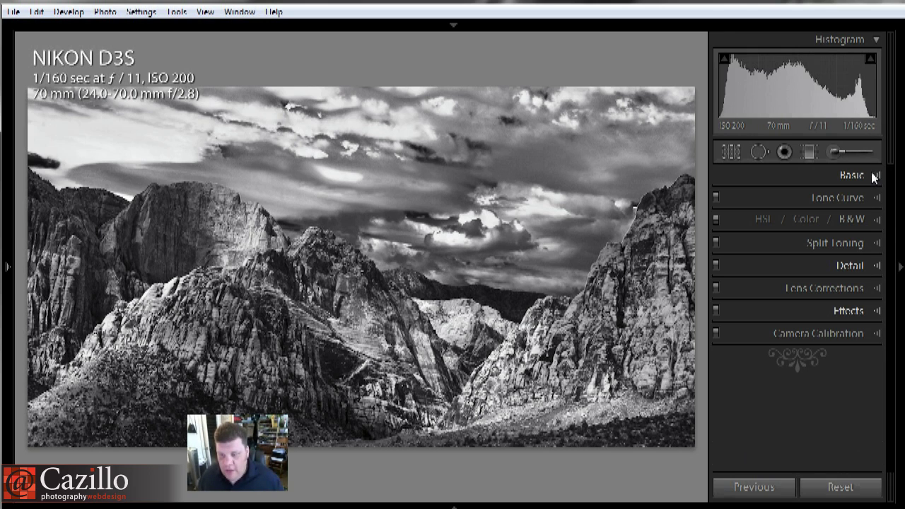
click(877, 244)
click(876, 222)
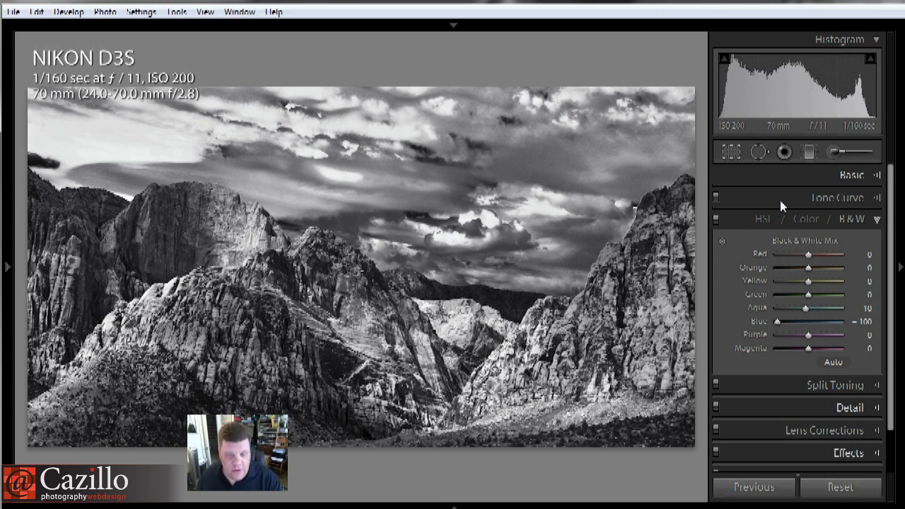
key(Right)
key(Right)
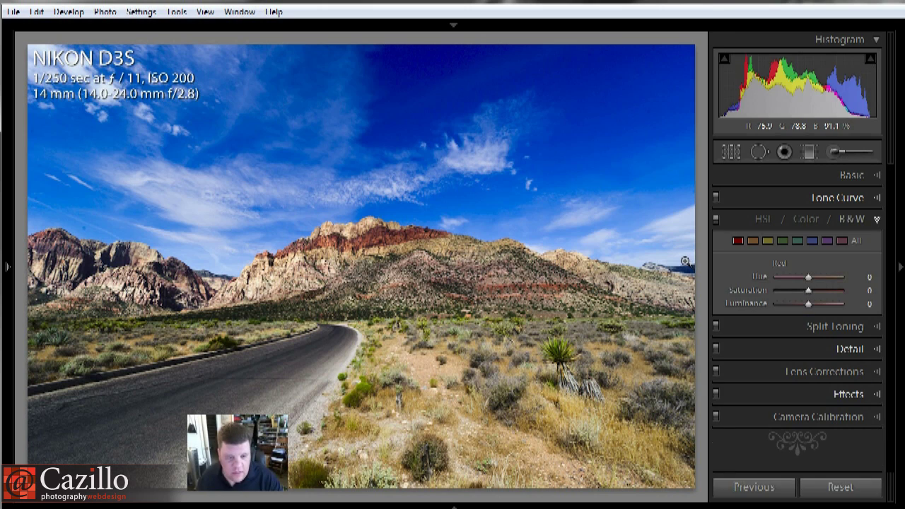